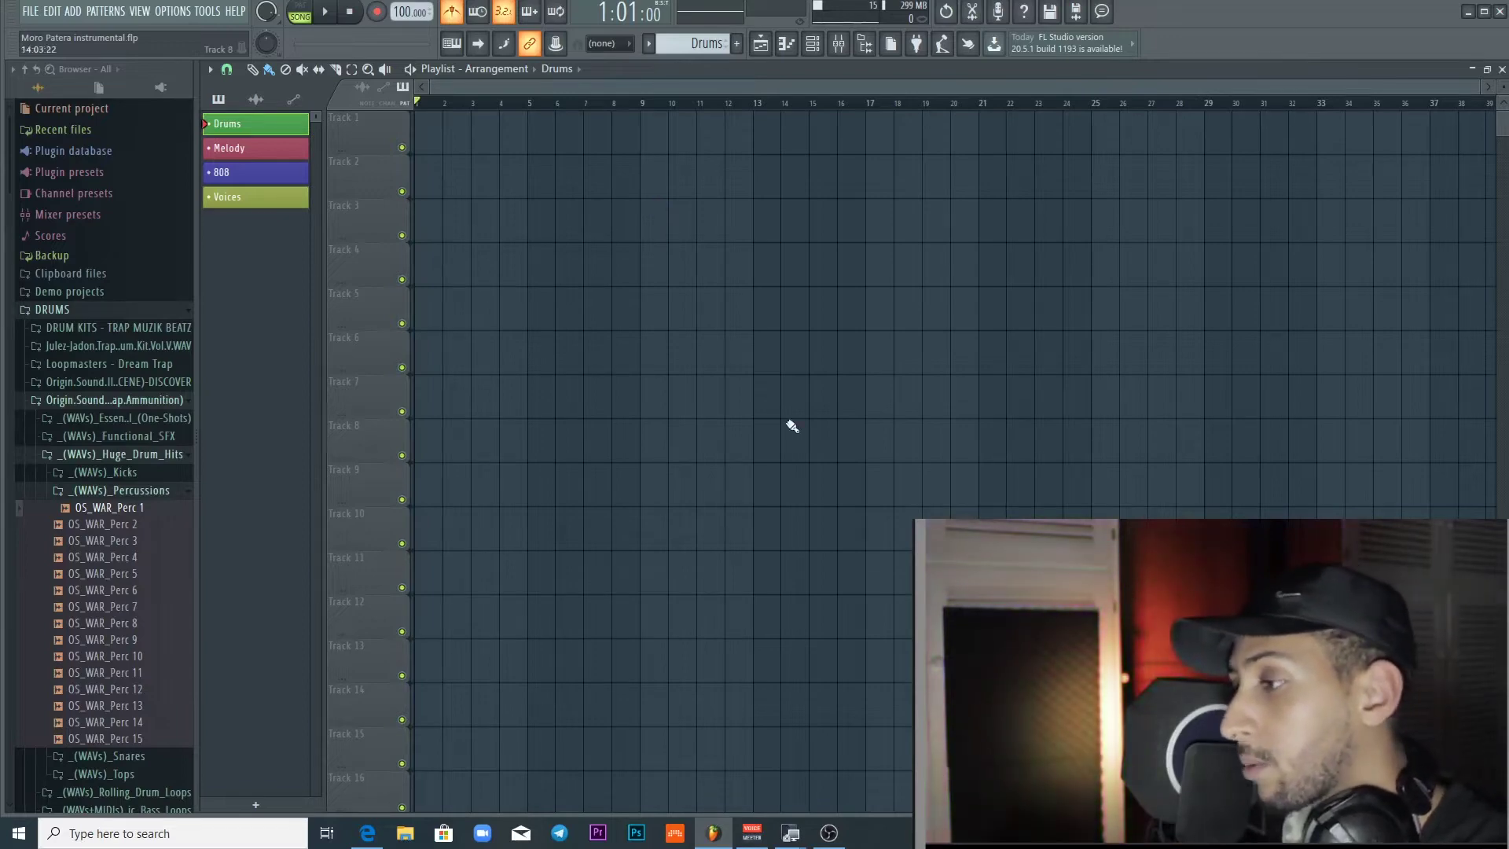
Load the soldiers walking.wav sample from the desktop into a sampler channel of the channel rack.
click(712, 833)
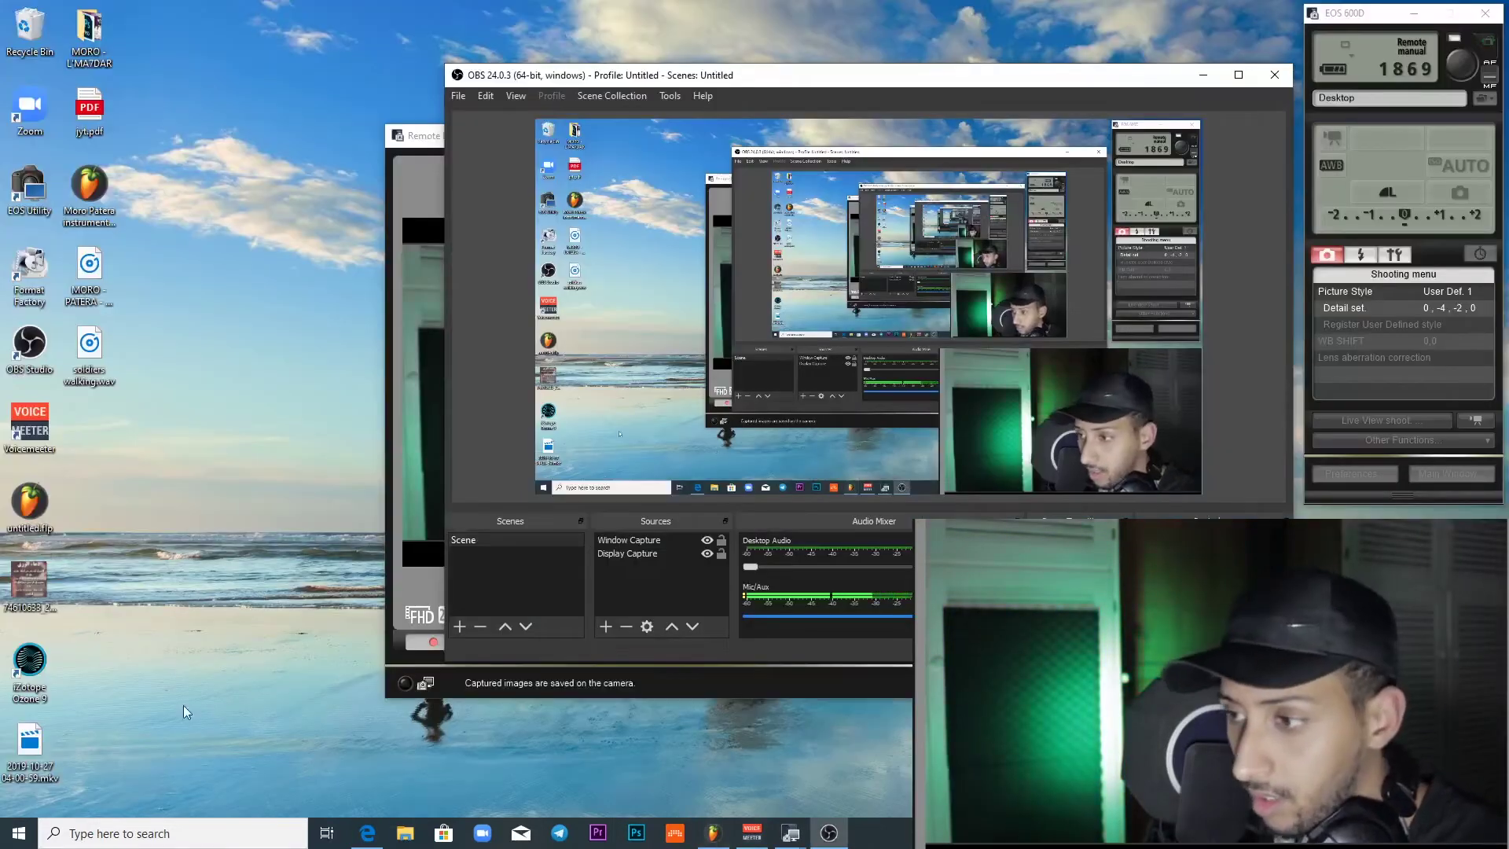
click(713, 833)
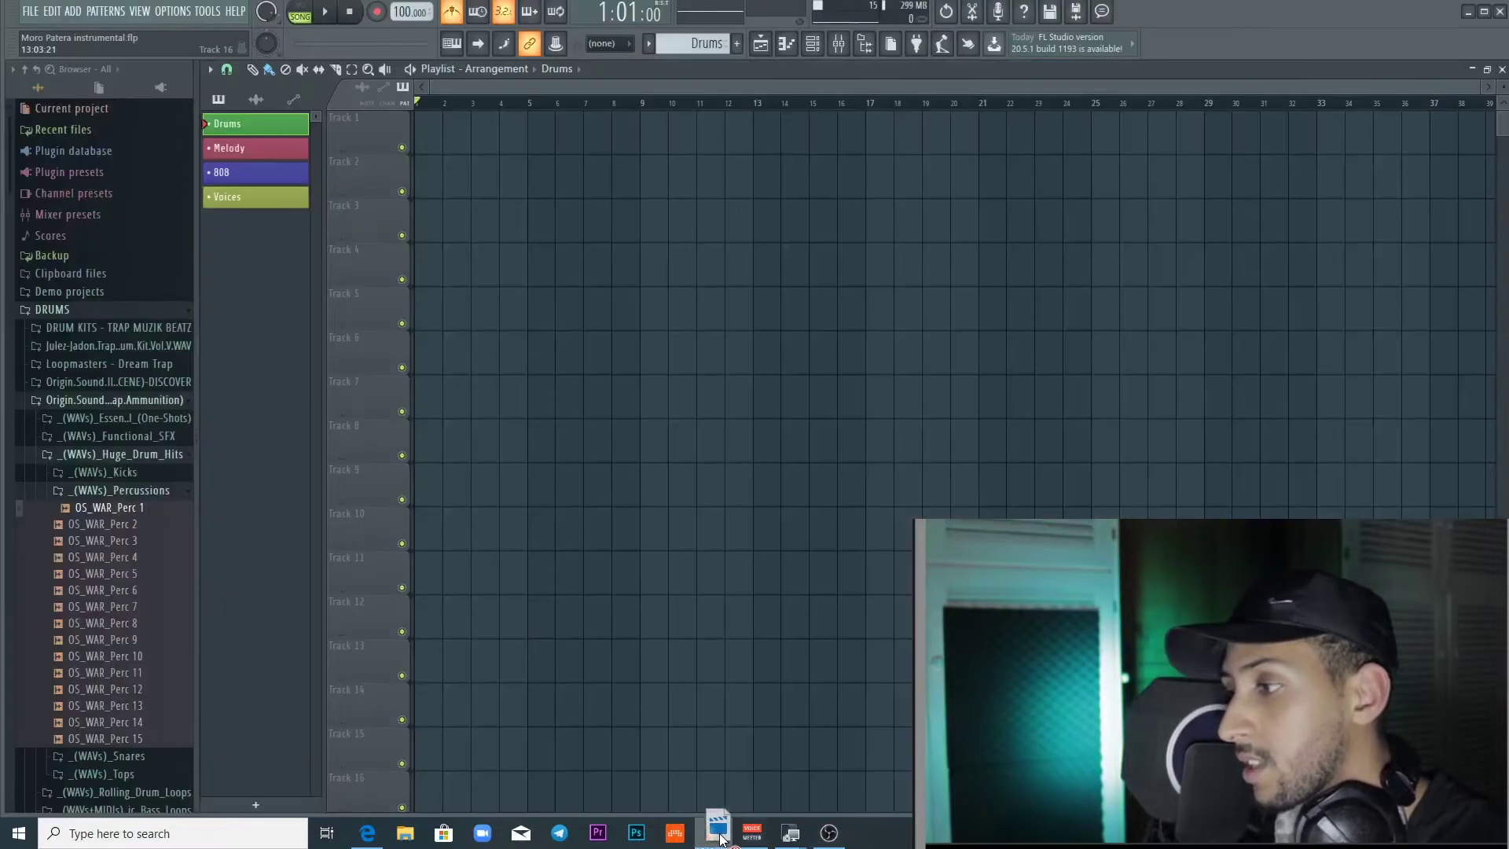
key(F6)
scroll(1045, 304, down, 1)
drag(997, 245, 993, 250)
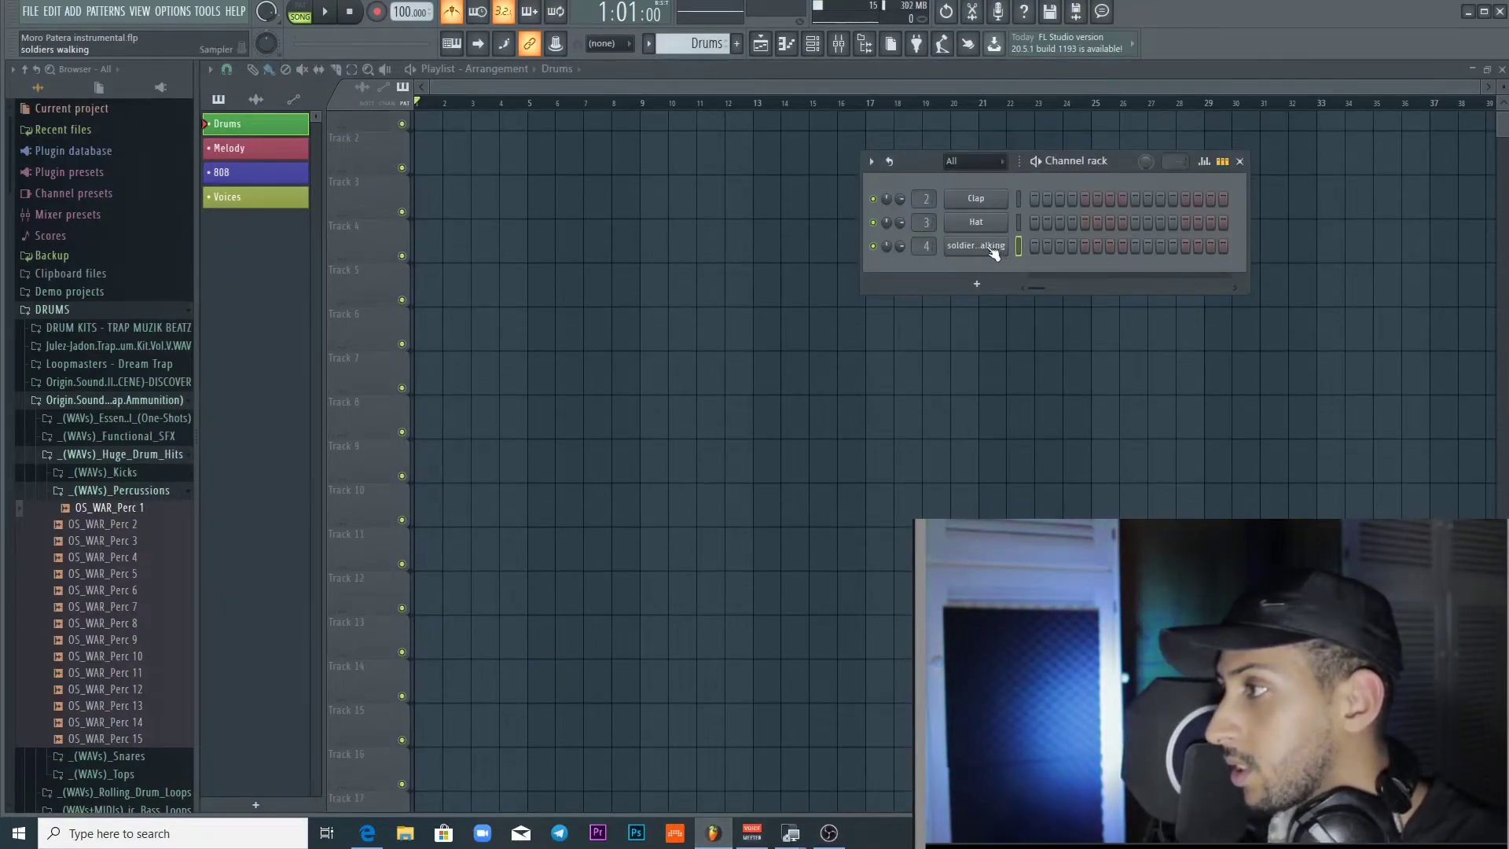
Open the soldiers walking channel's settings and load its waveform in the Edison audio editor.
click(991, 250)
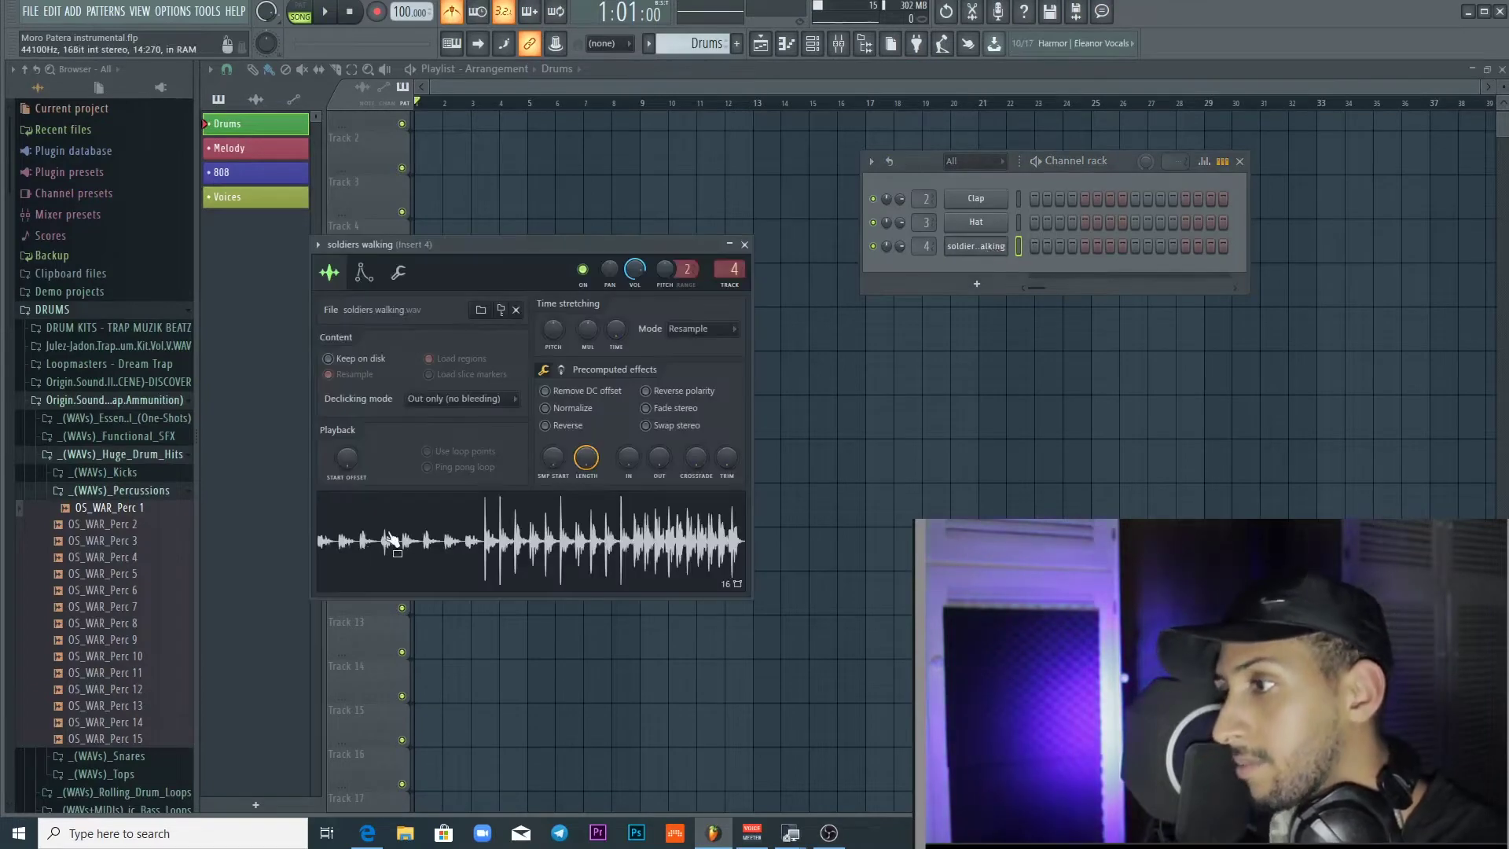
right_click(338, 544)
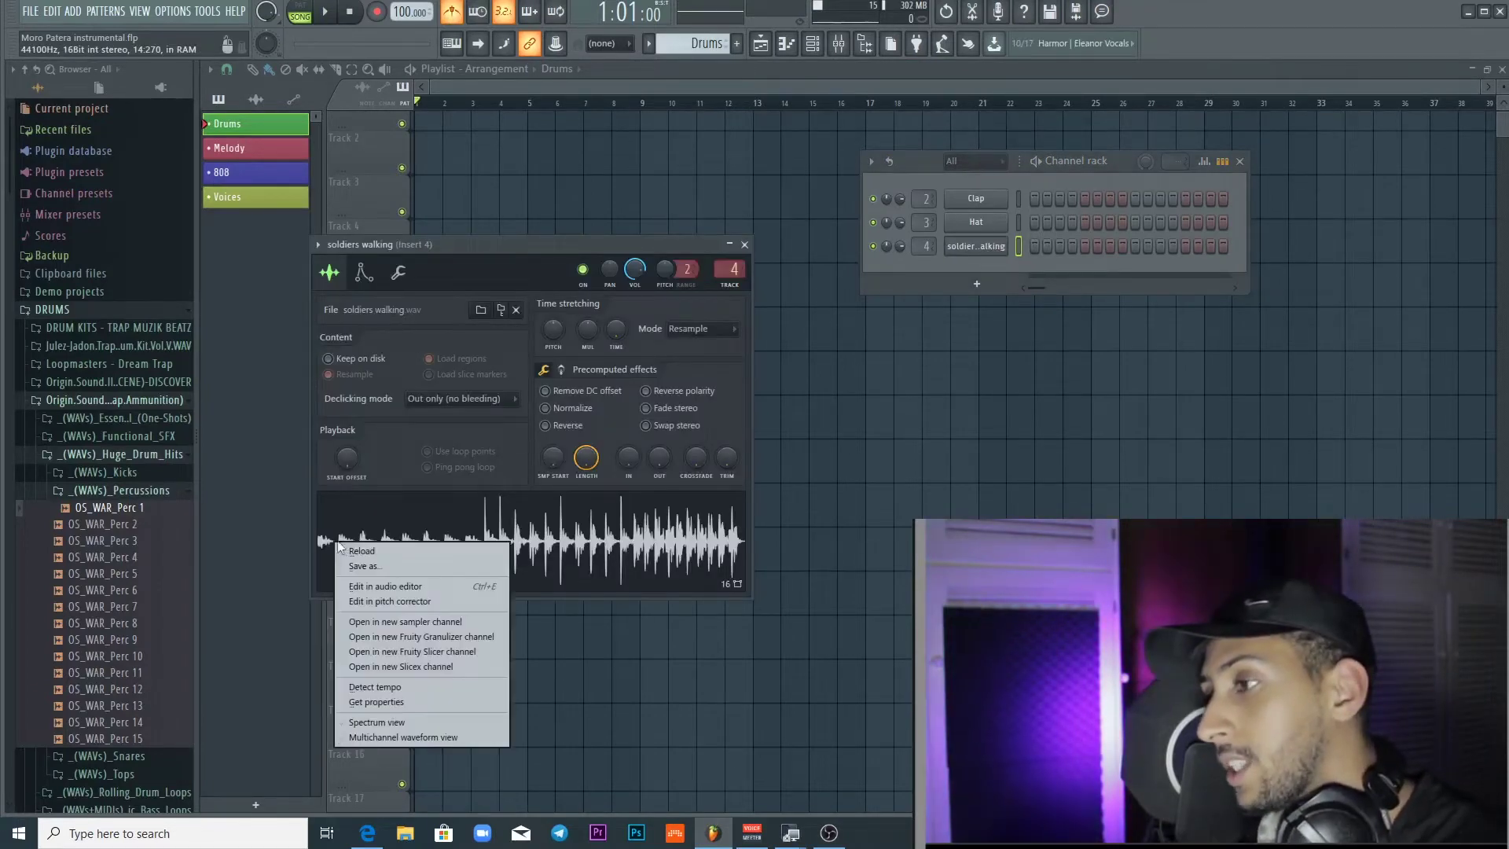
click(372, 534)
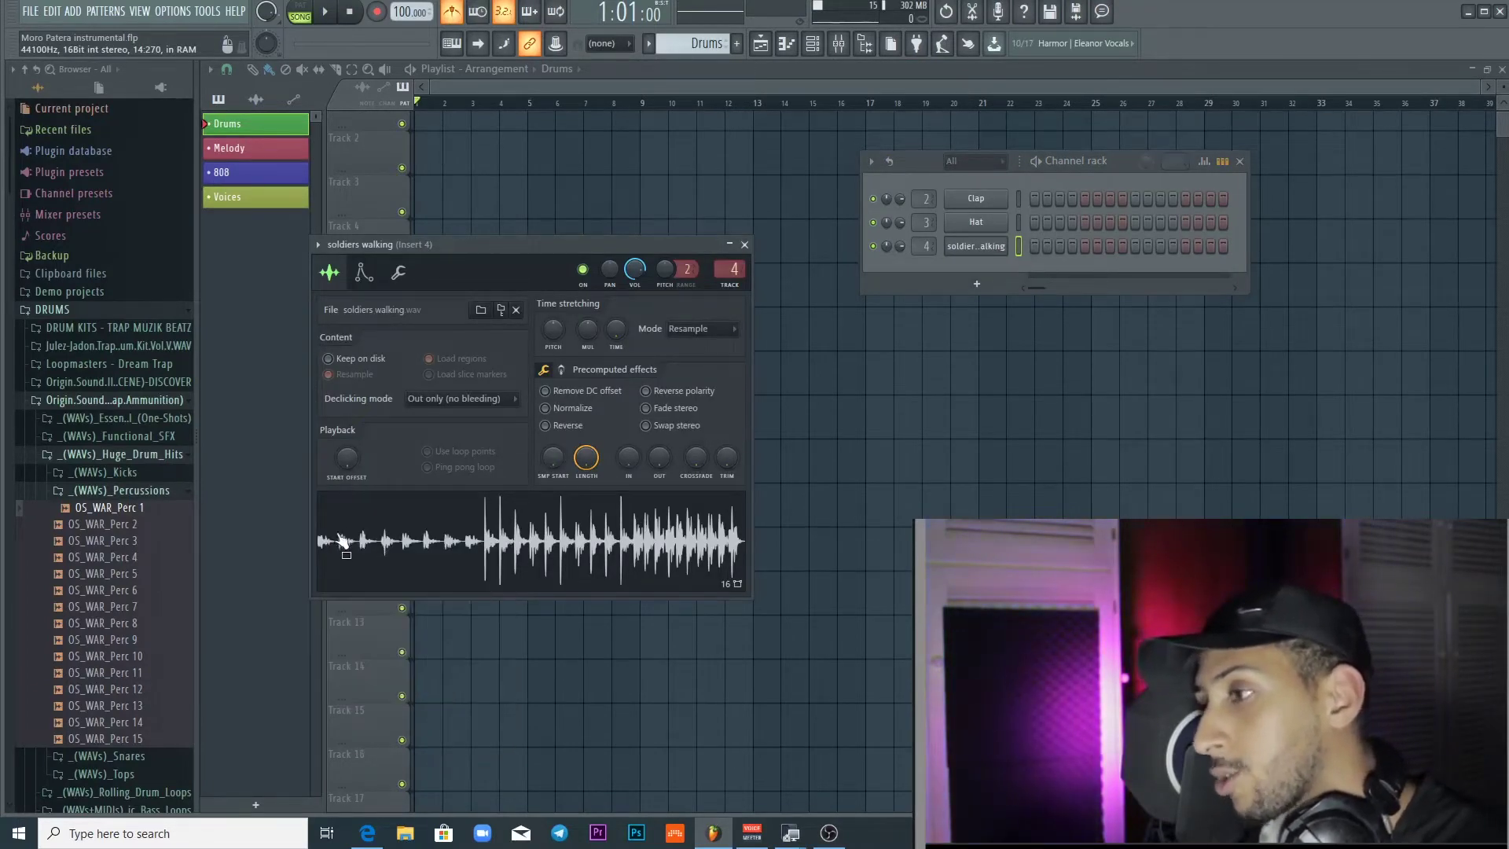
right_click(340, 538)
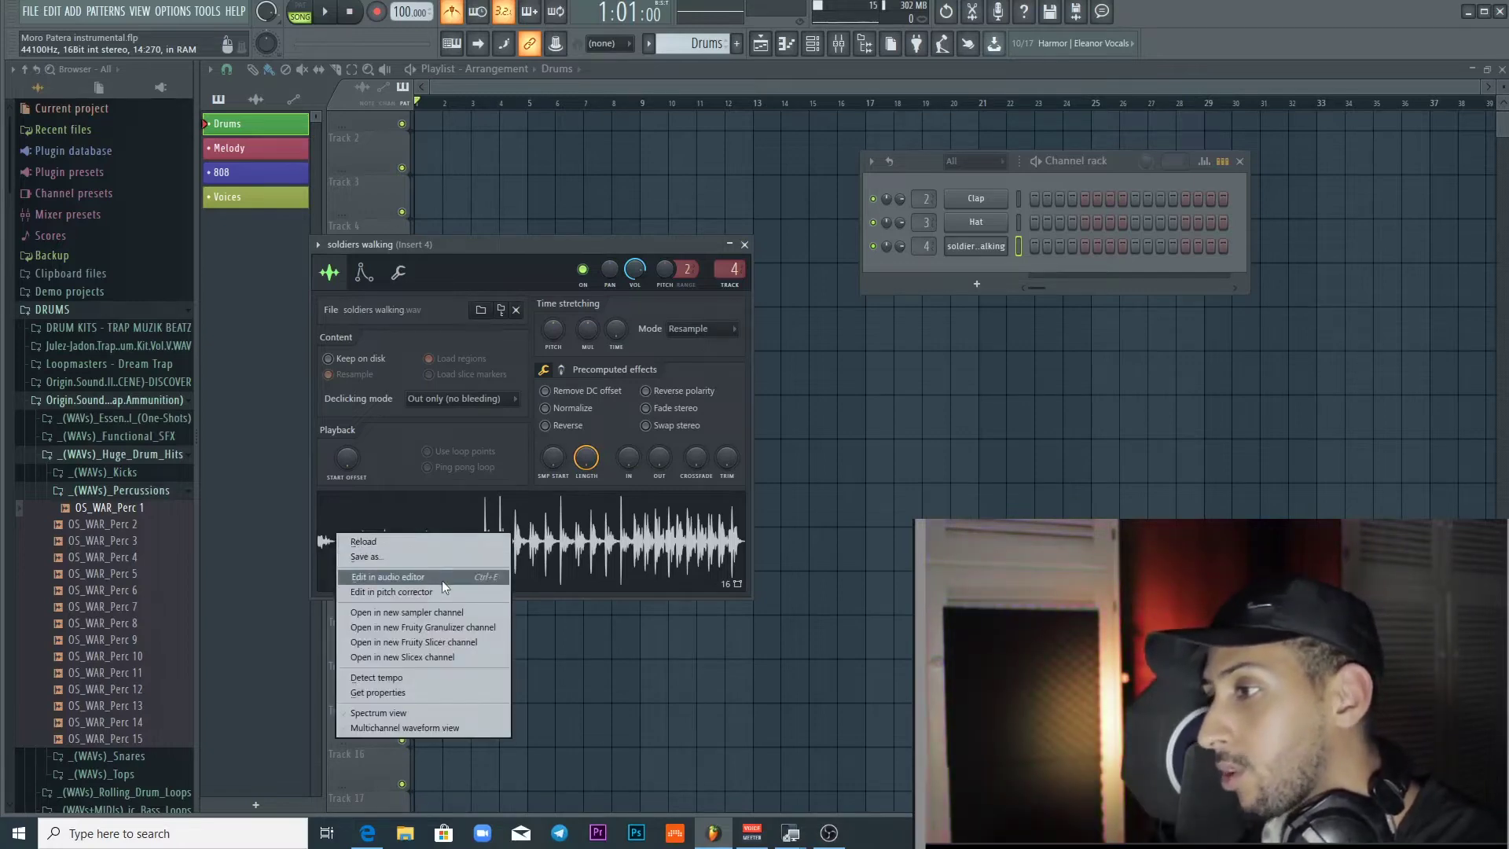
click(442, 579)
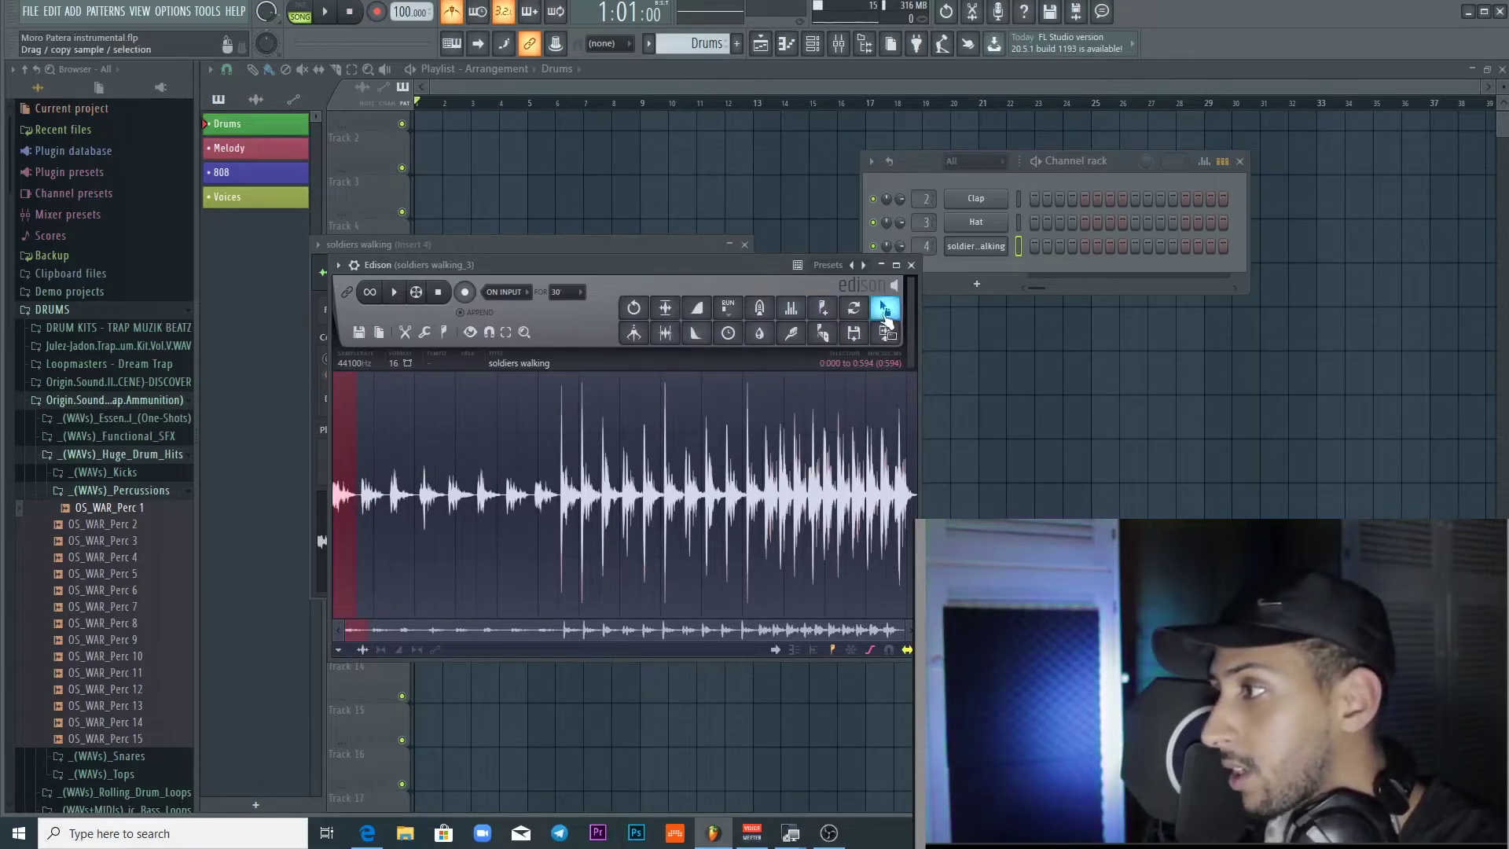
Copy the selected first footstep from Edison into a new channel and delete the original full-length soldiers walking channel.
drag(886, 312, 1011, 181)
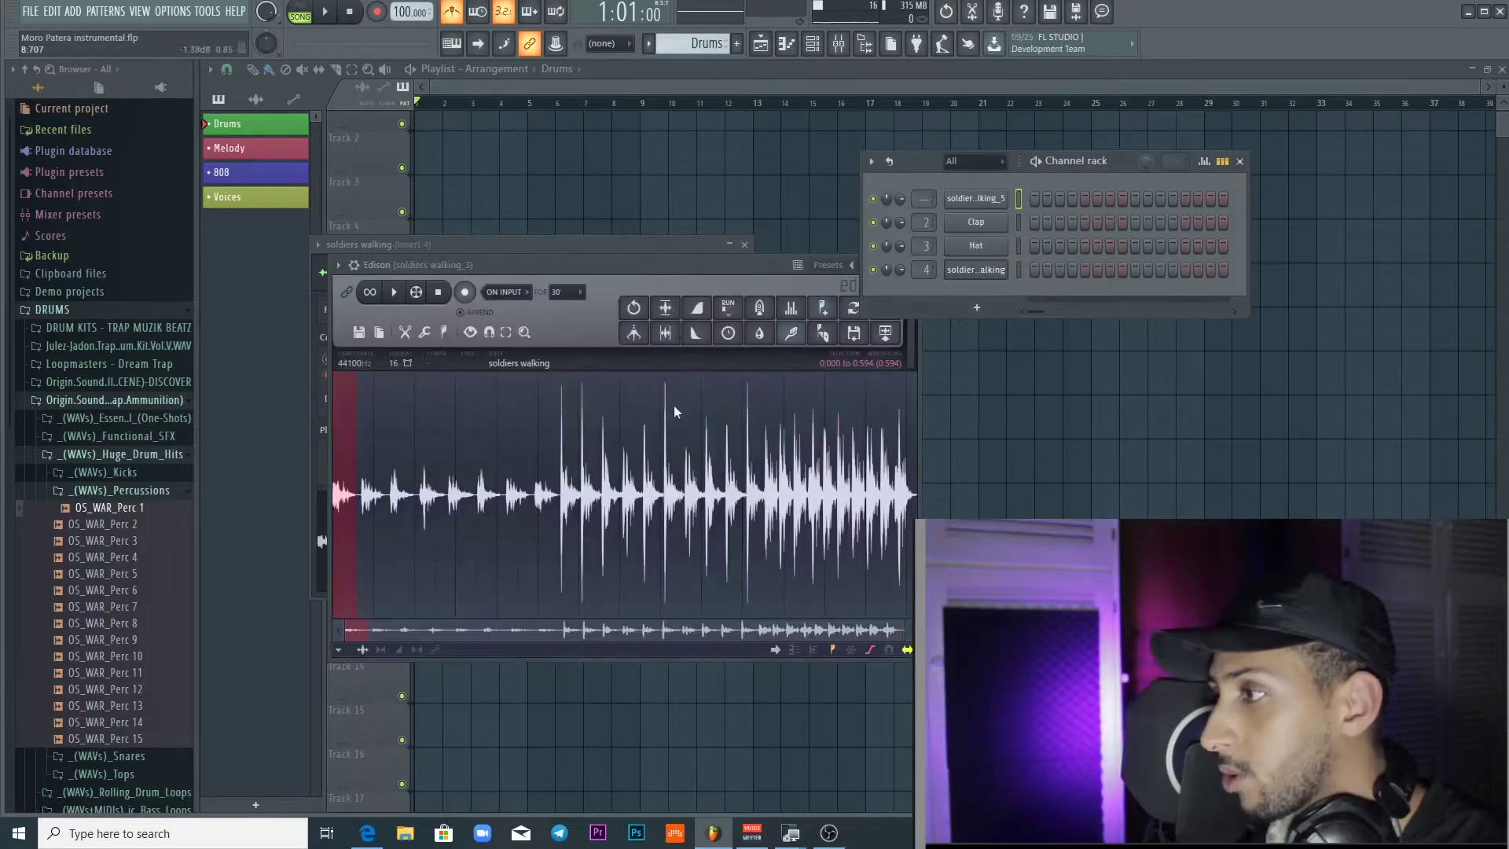
click(992, 201)
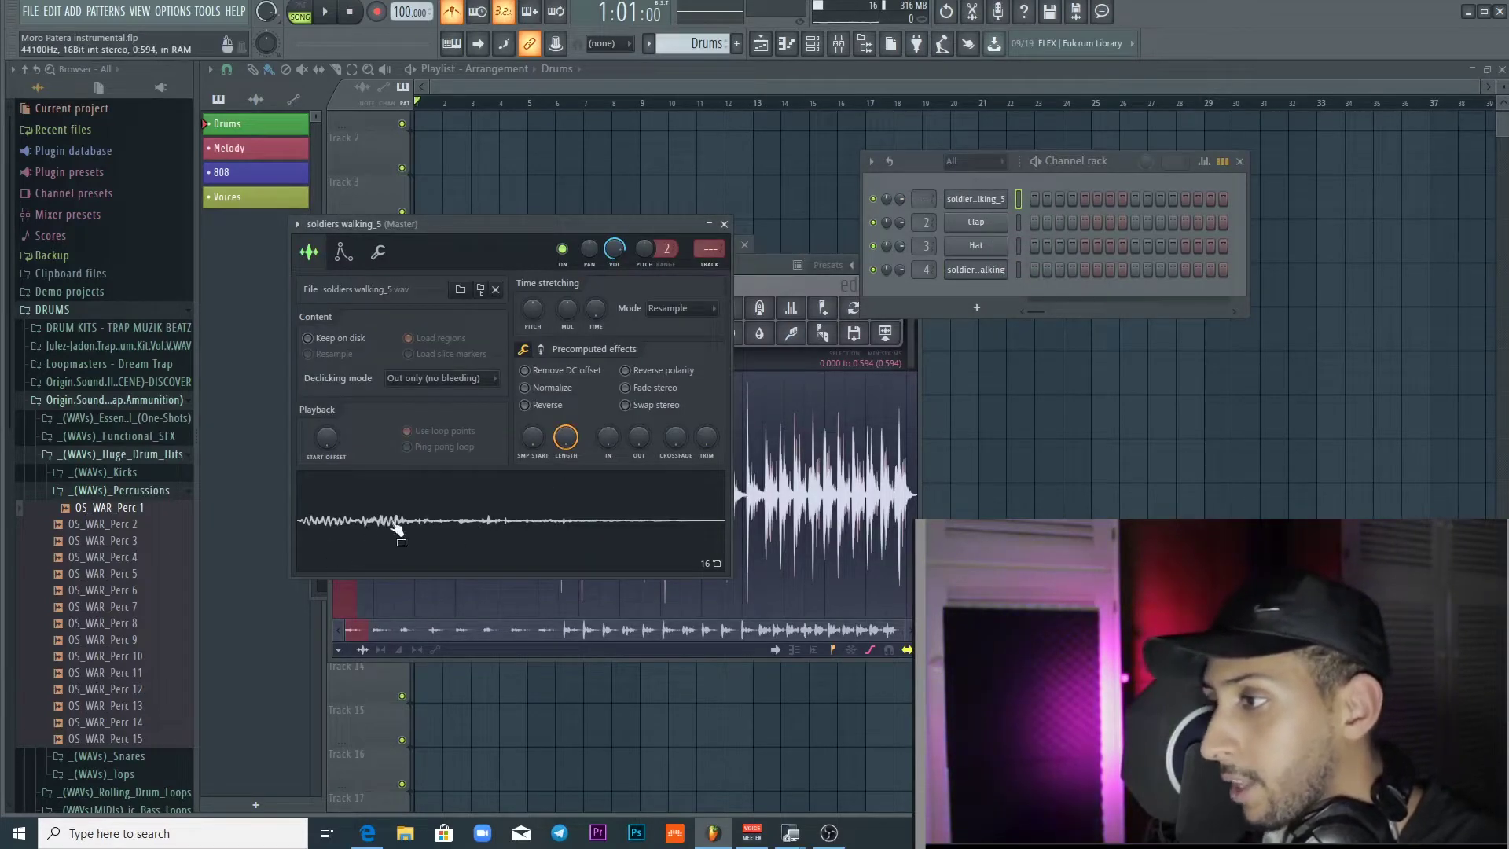
right_click(972, 270)
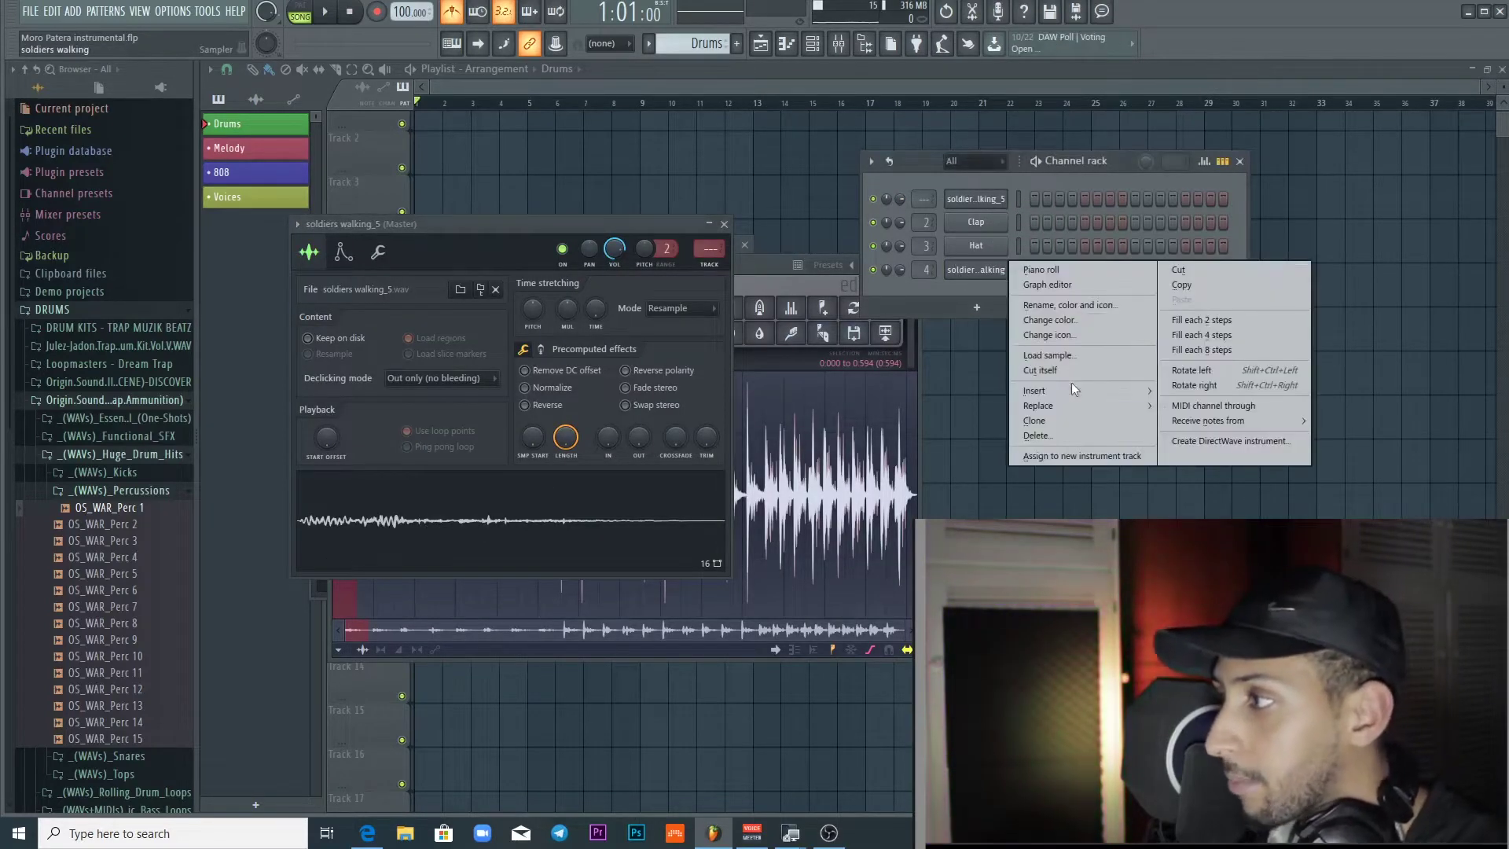
click(1067, 437)
key(Return)
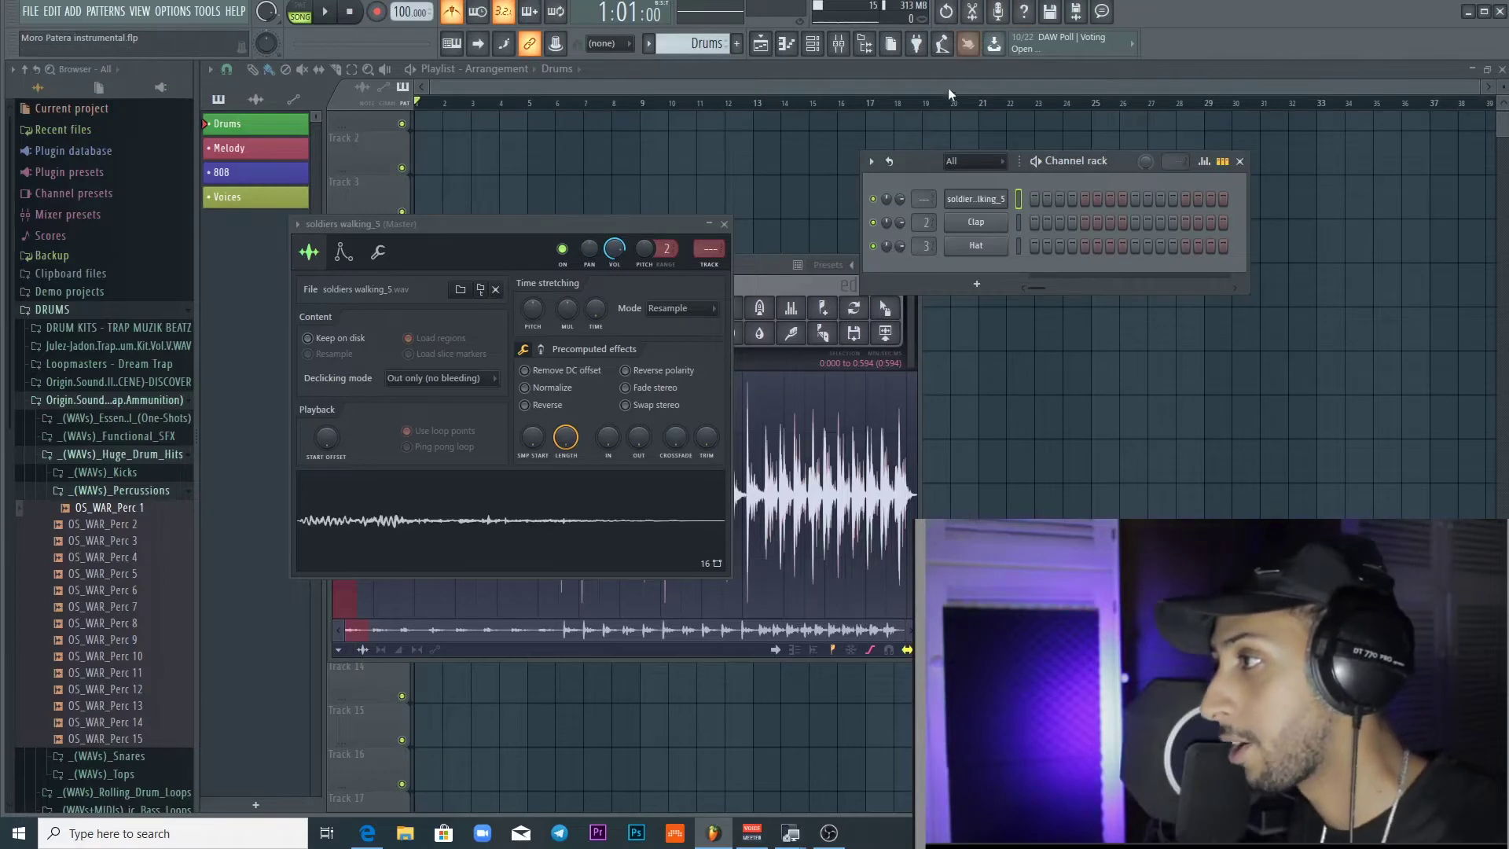
Place the Drums pattern at bar 1 of Track 1 and record the footstep hits into it.
key(F12)
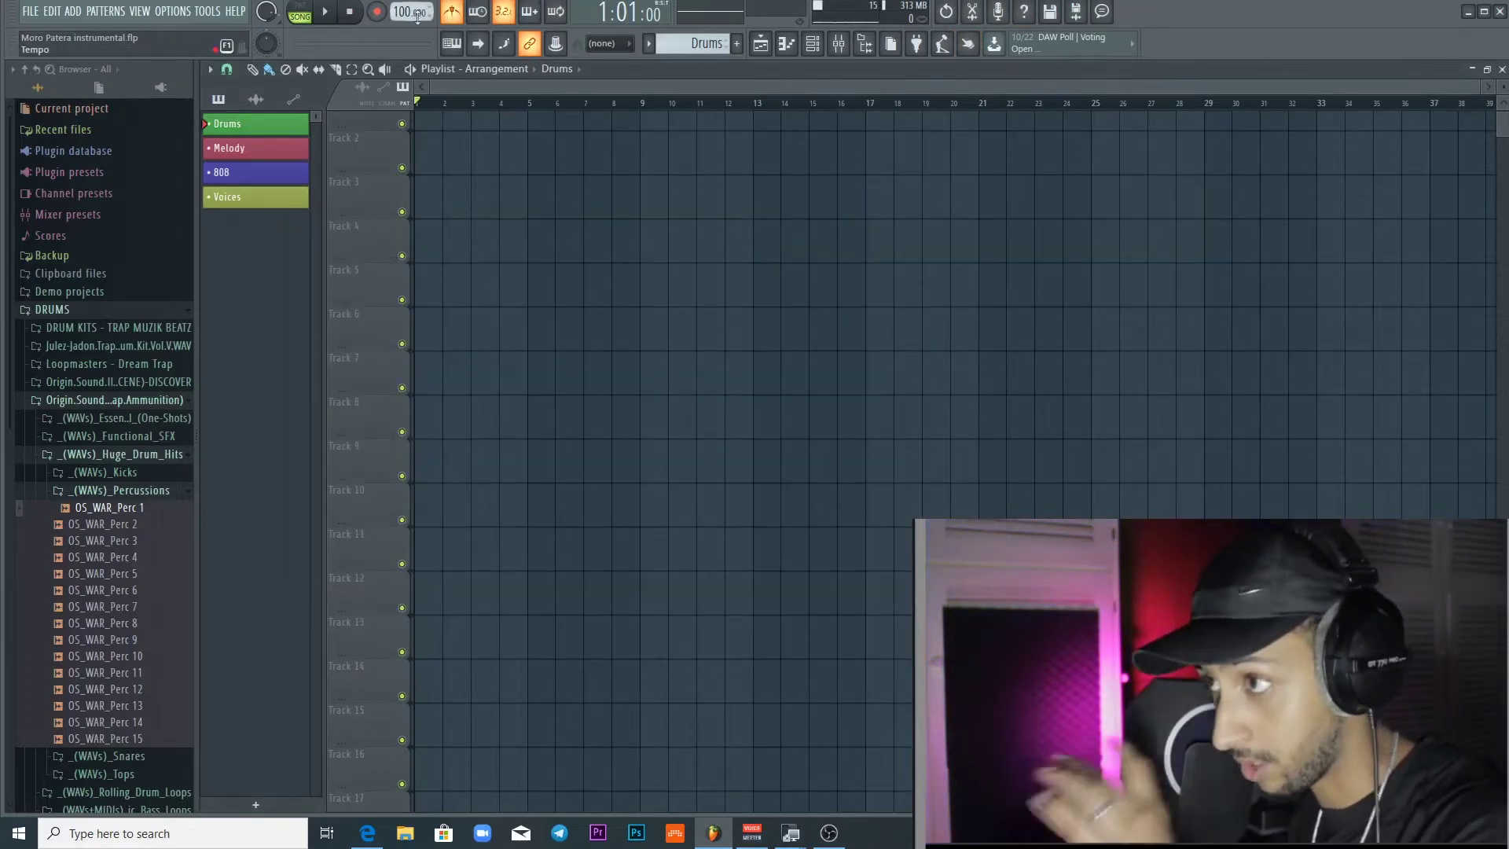
click(378, 12)
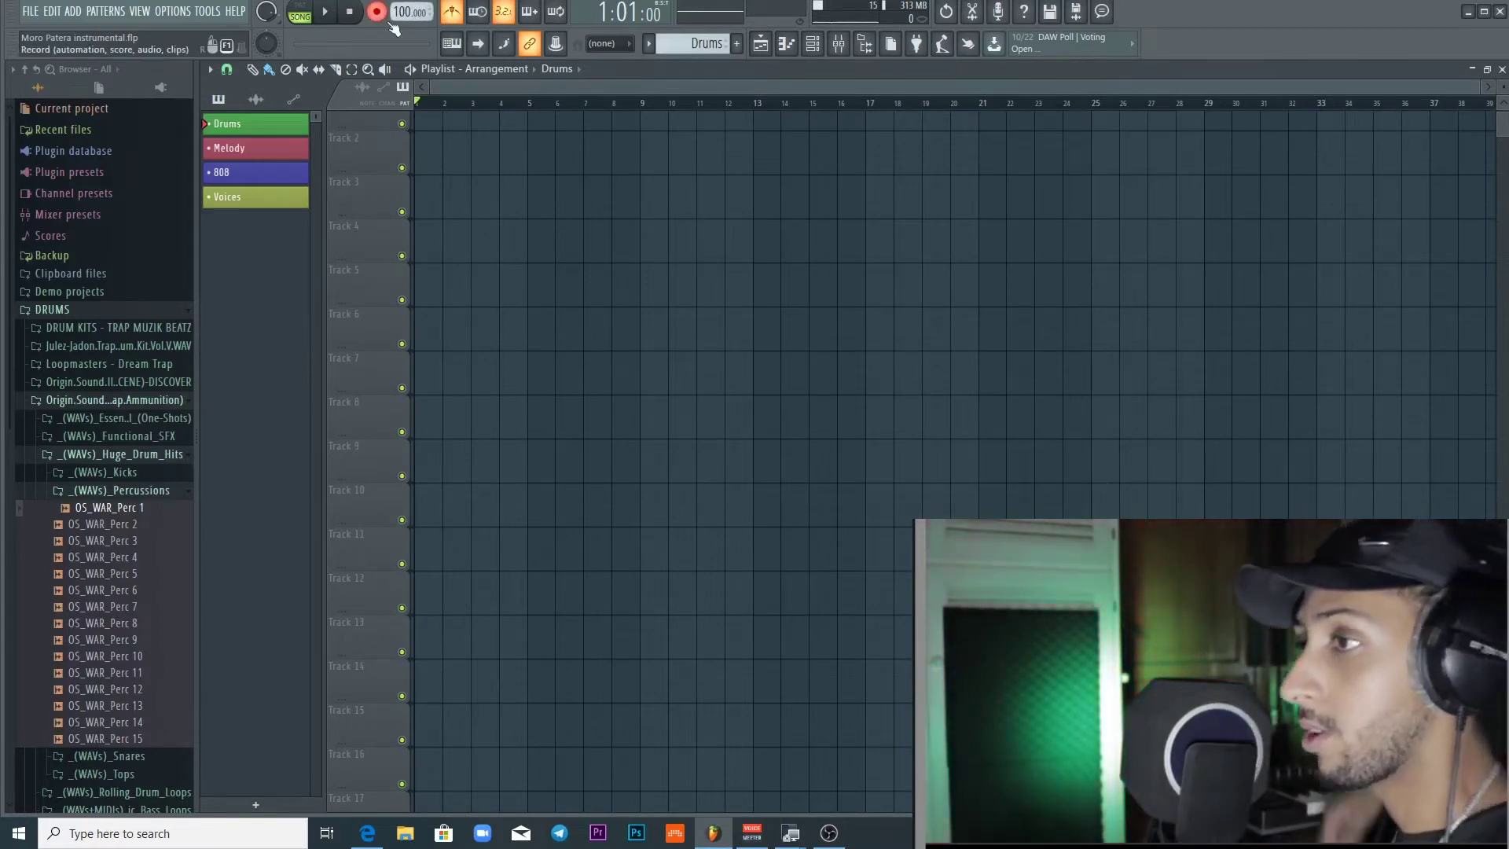
drag(259, 123, 429, 94)
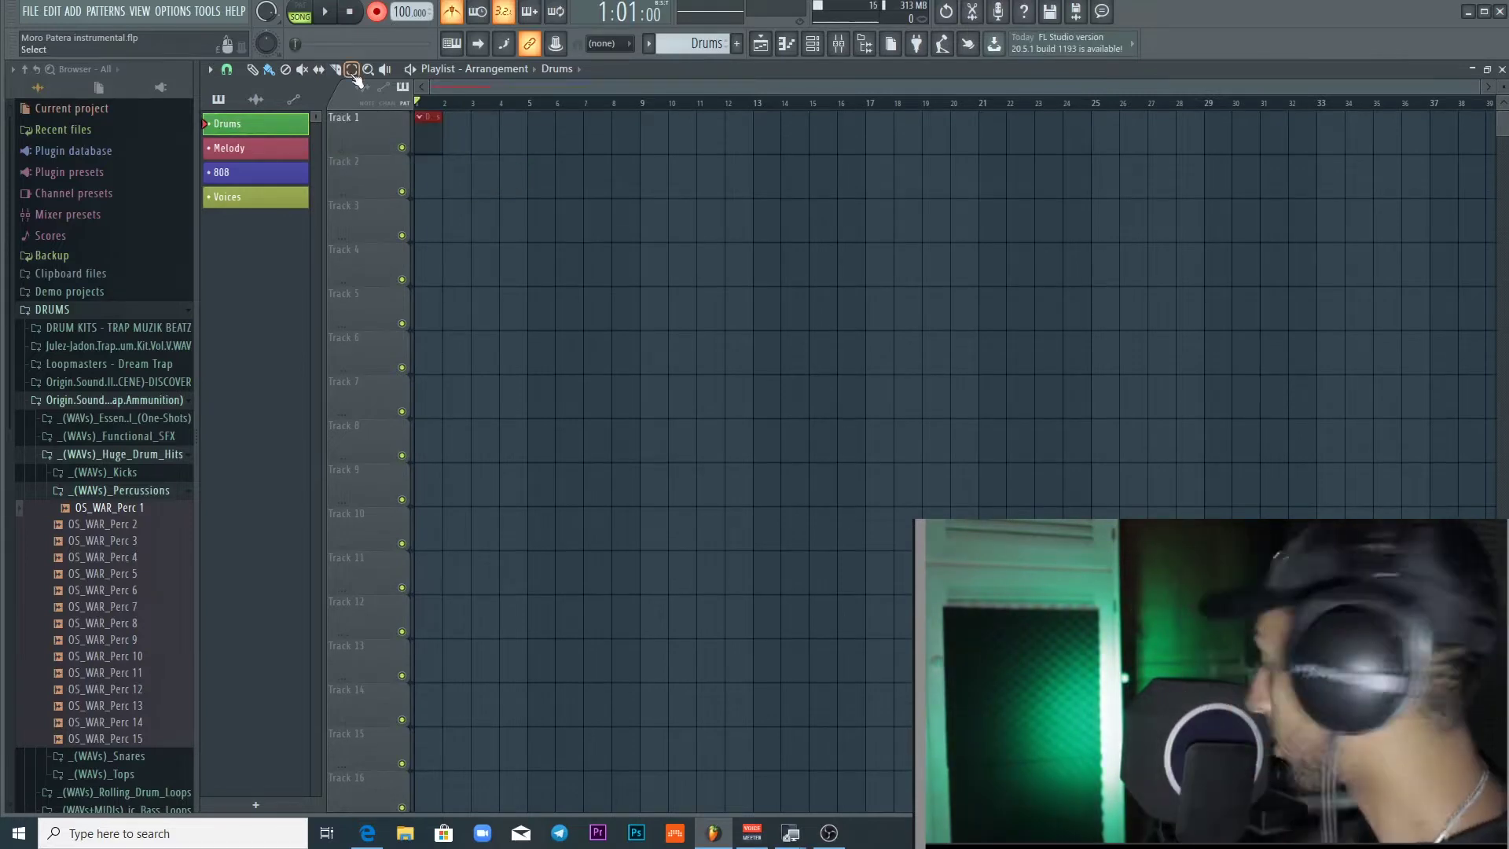
key(space)
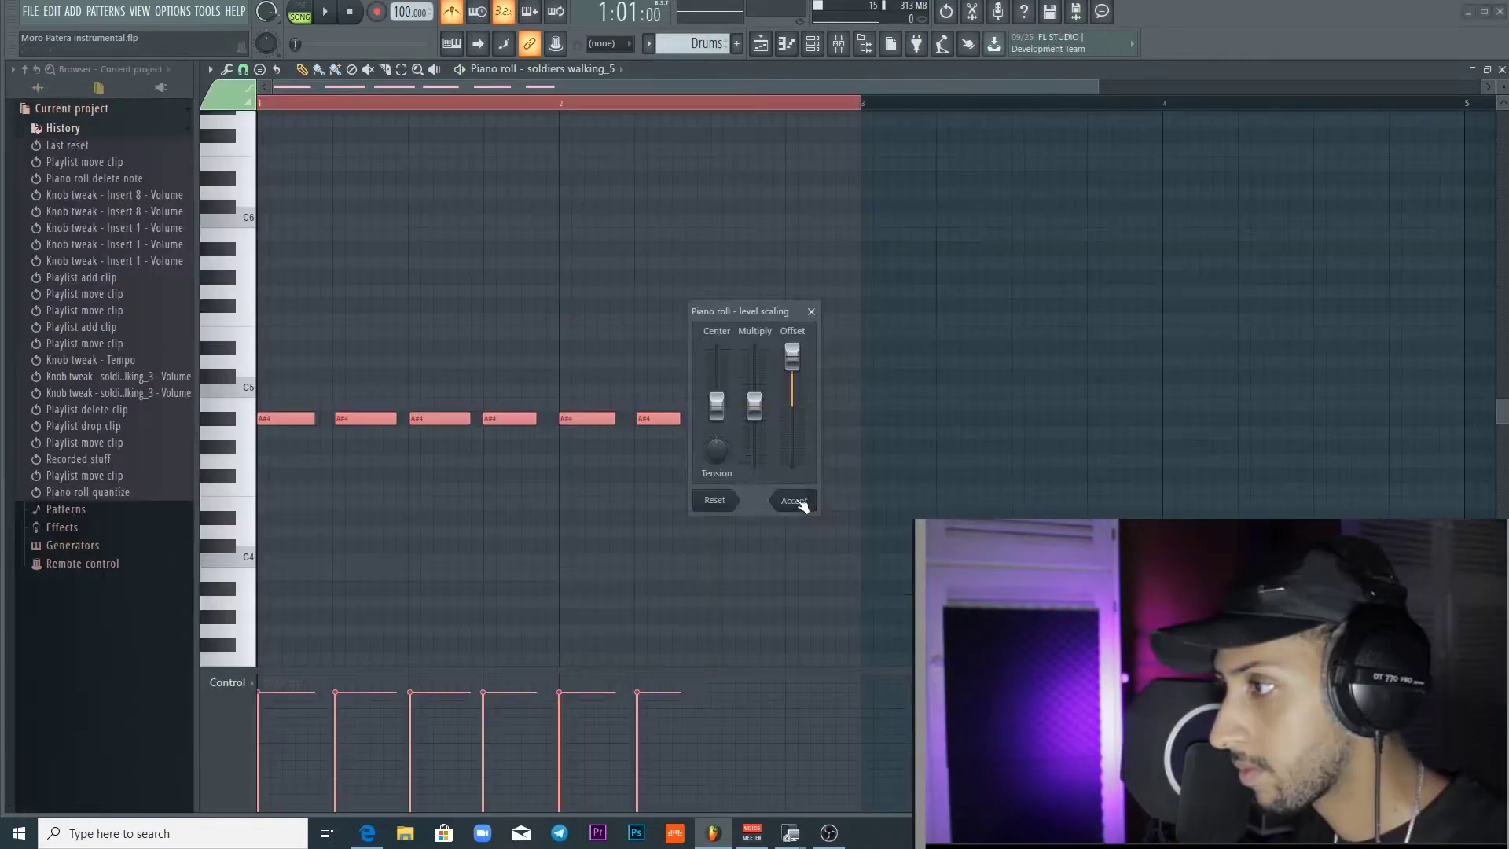
Apply level scaling with maximum offset to the footstep notes and delete the two A#4 notes in bar 2.
click(789, 500)
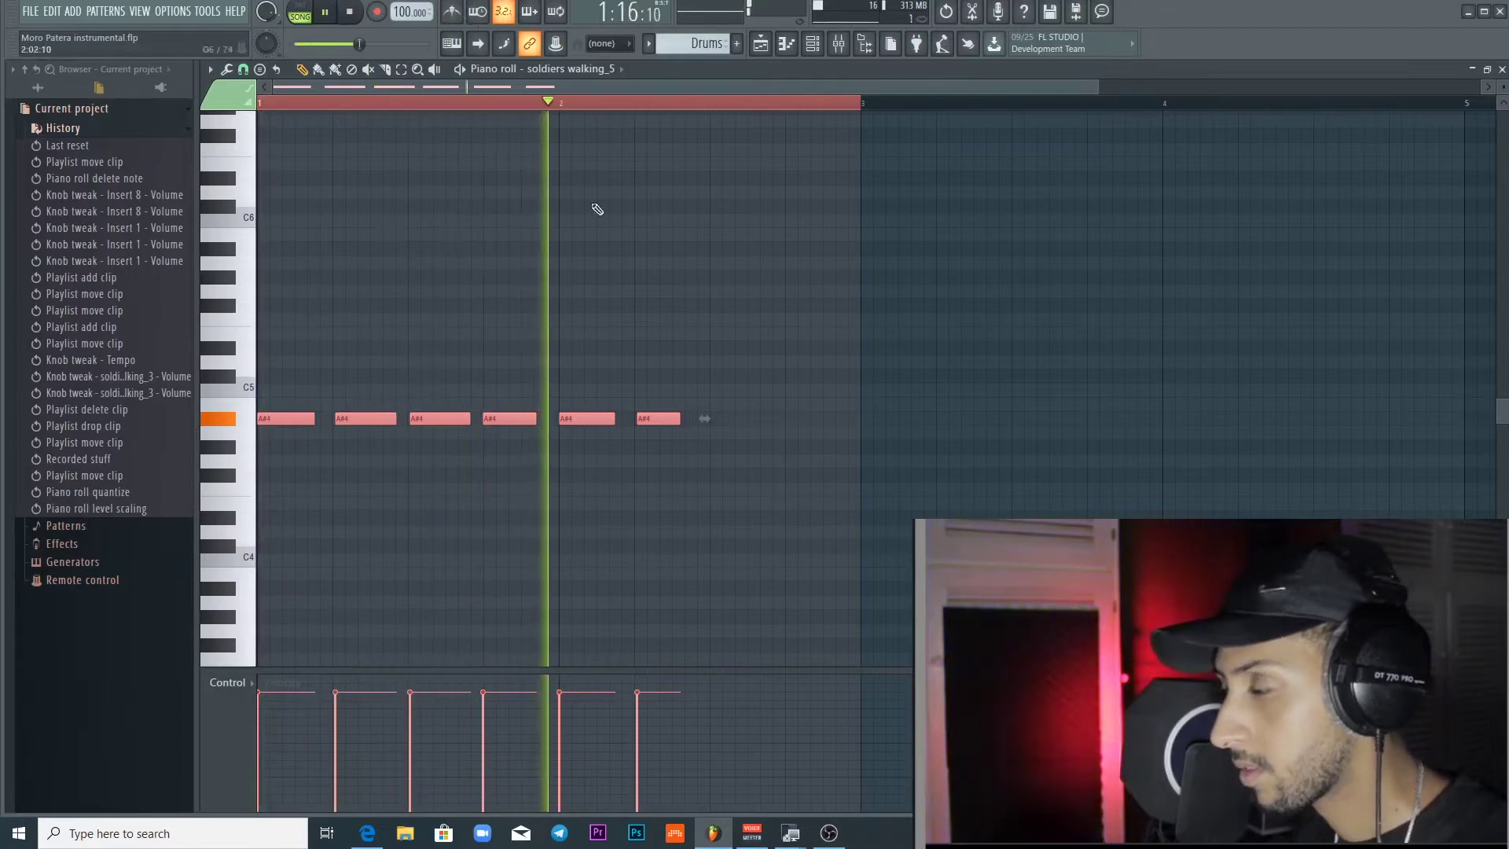
key(space)
click(672, 377)
right_click(657, 418)
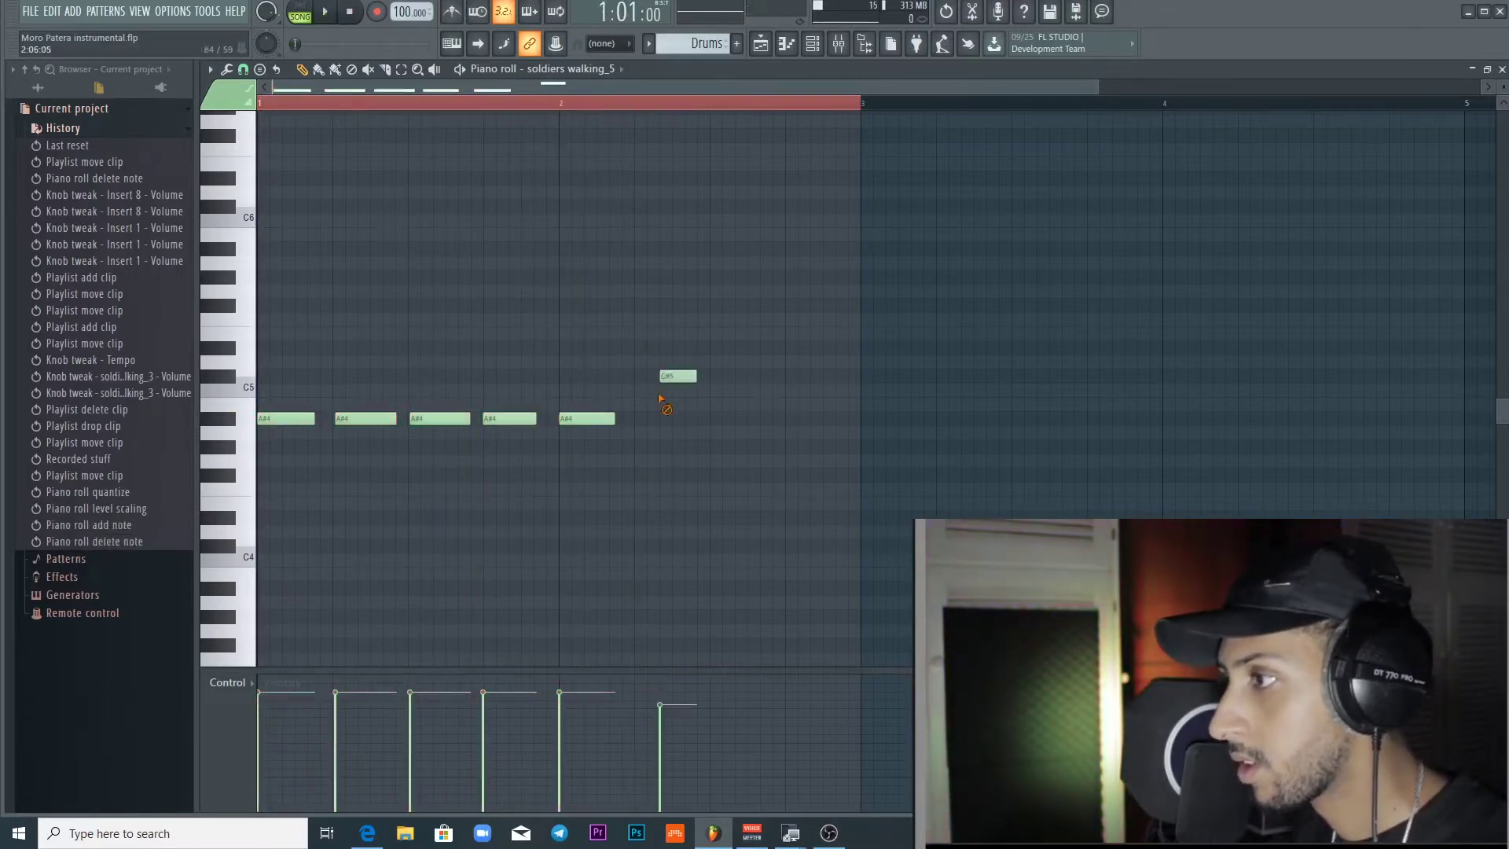
right_click(664, 380)
right_click(578, 418)
Duplicate the four footstep notes of bar 1 into bar 2, and copy the pattern on through bar 4.
drag(526, 353, 254, 450)
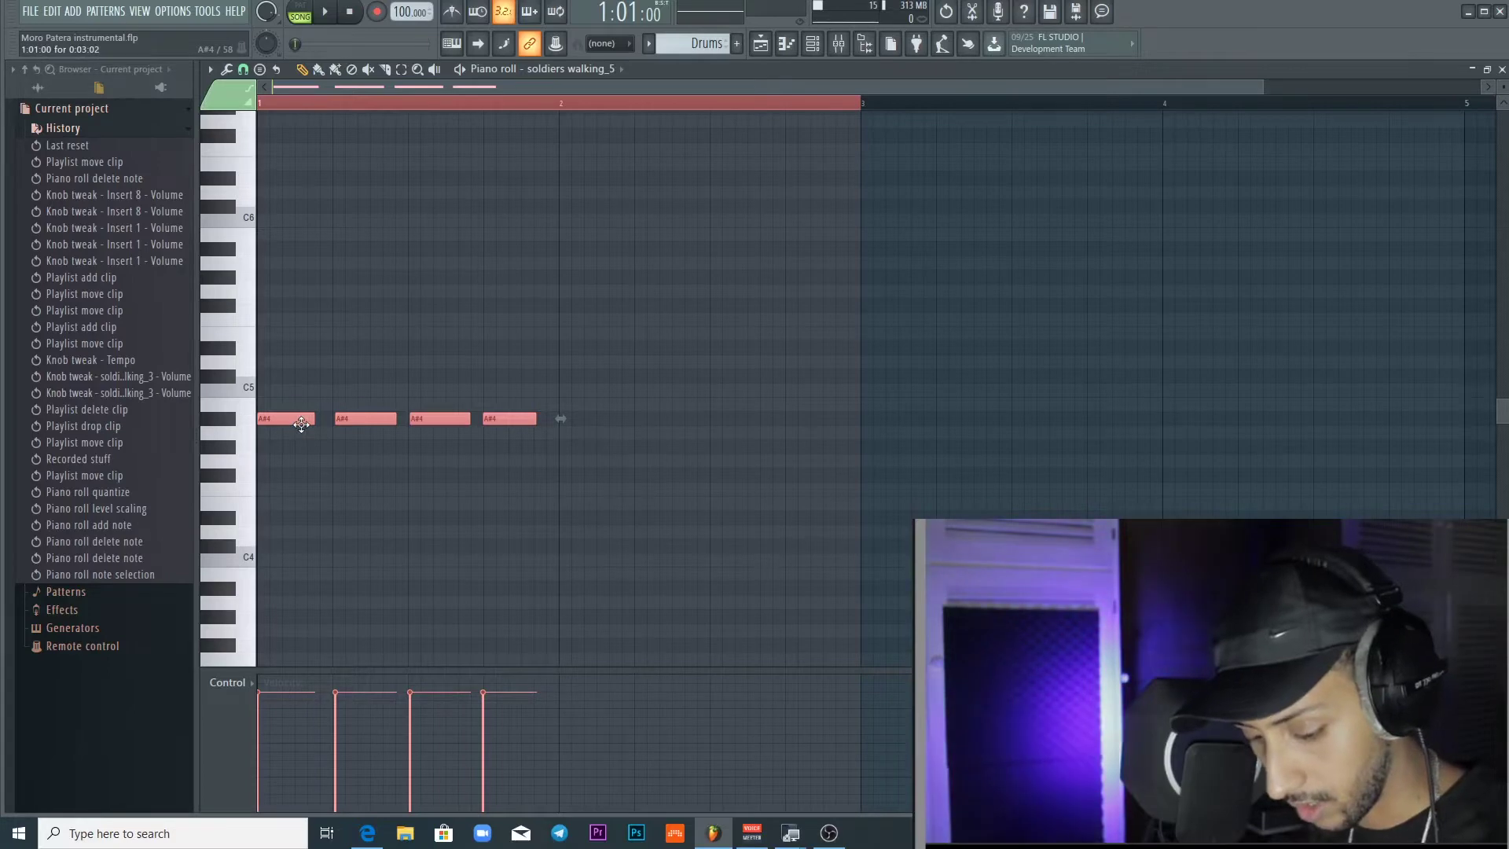
drag(301, 421, 593, 394)
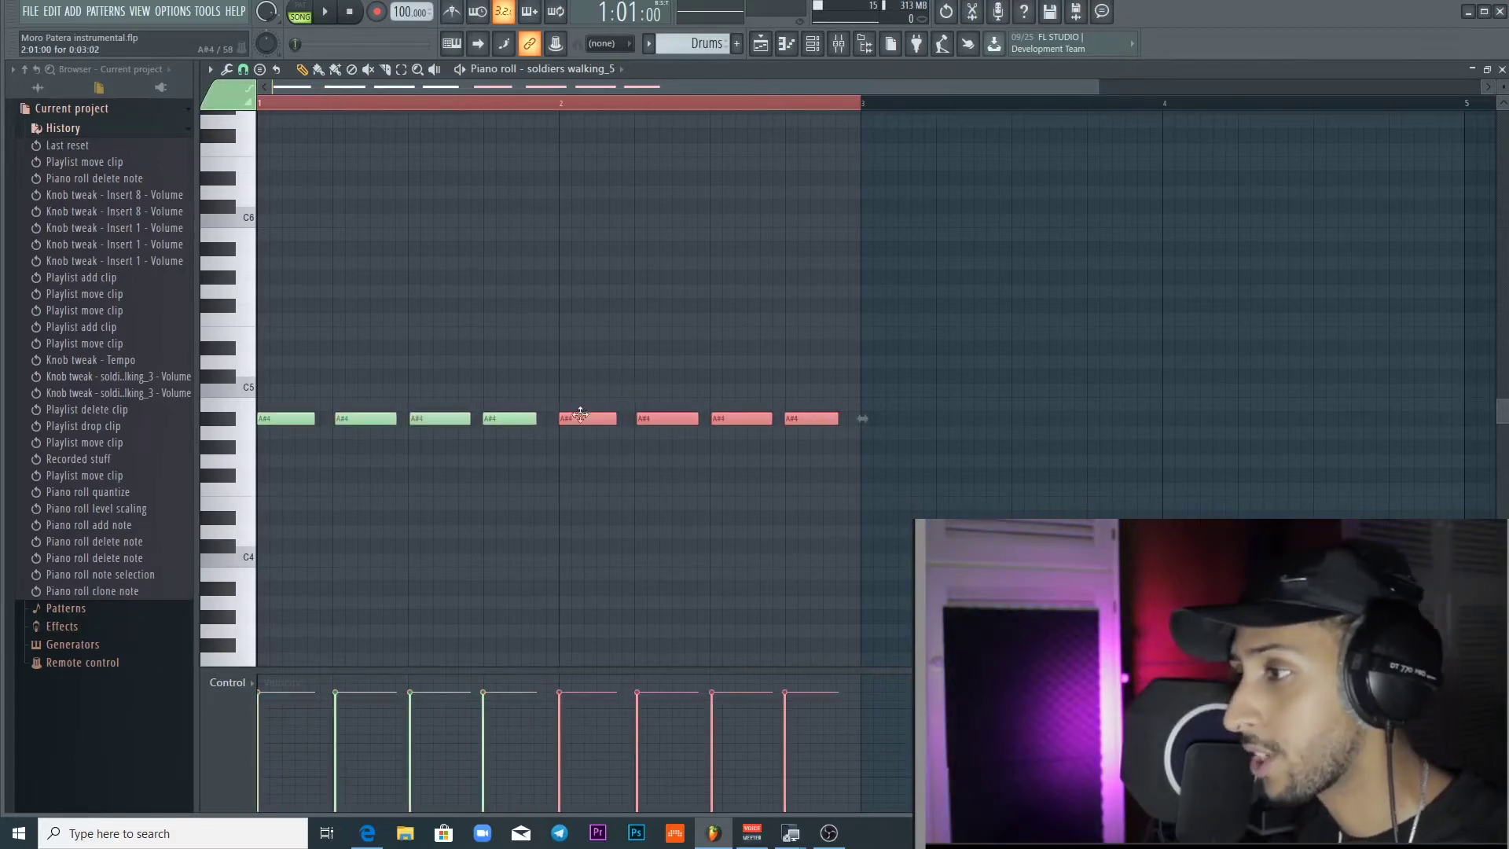
mouse_move(580, 415)
mouse_down()
mouse_move(886, 392)
mouse_move(1209, 415)
mouse_move(1183, 417)
mouse_up()
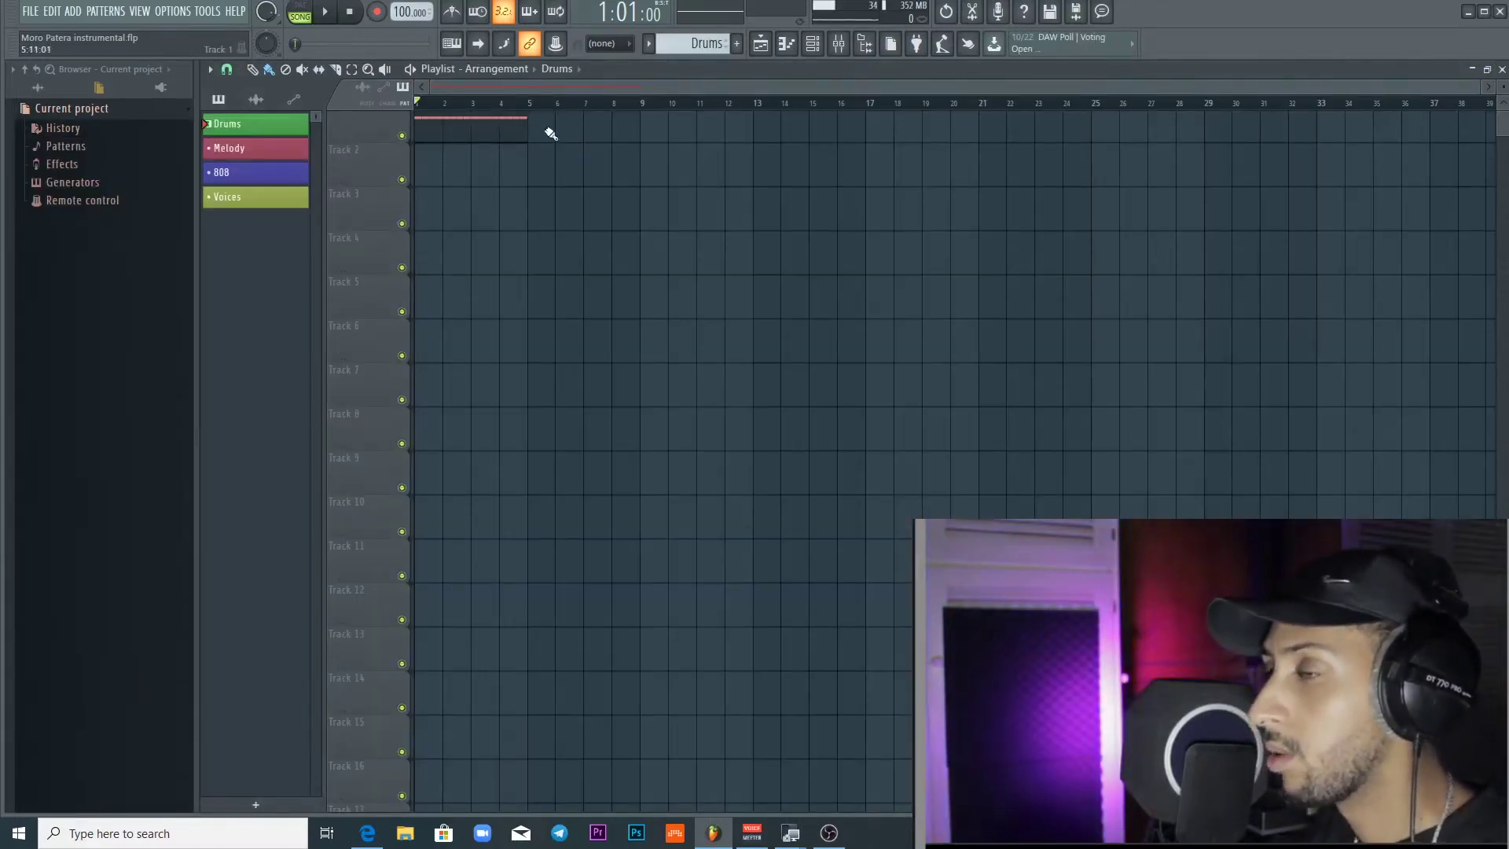
Record a Drumma part over the four bars of the Drums pattern on Track 1.
scroll(553, 168, up, 1)
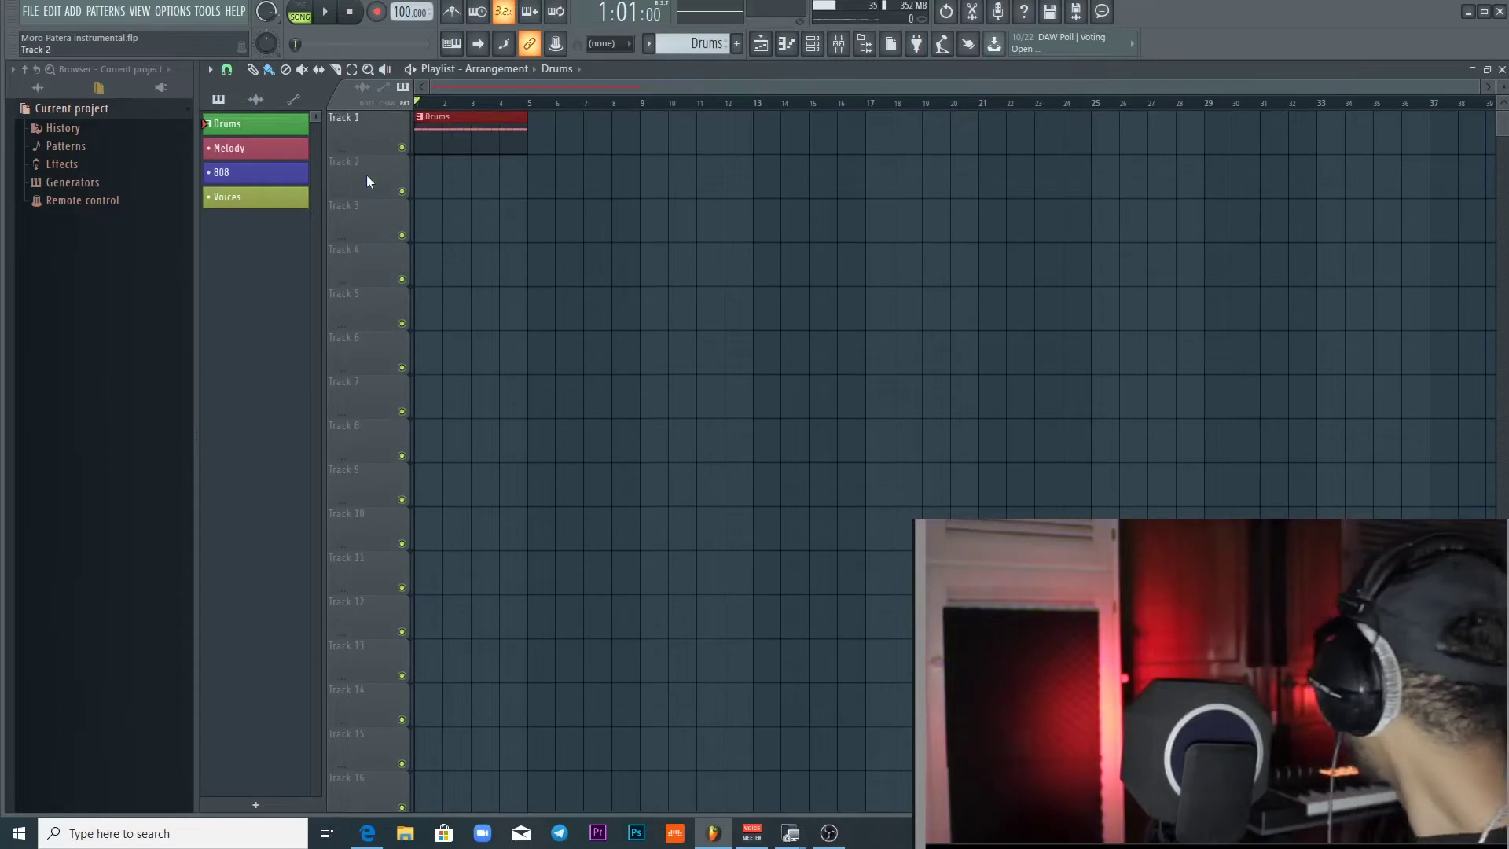
key(F6)
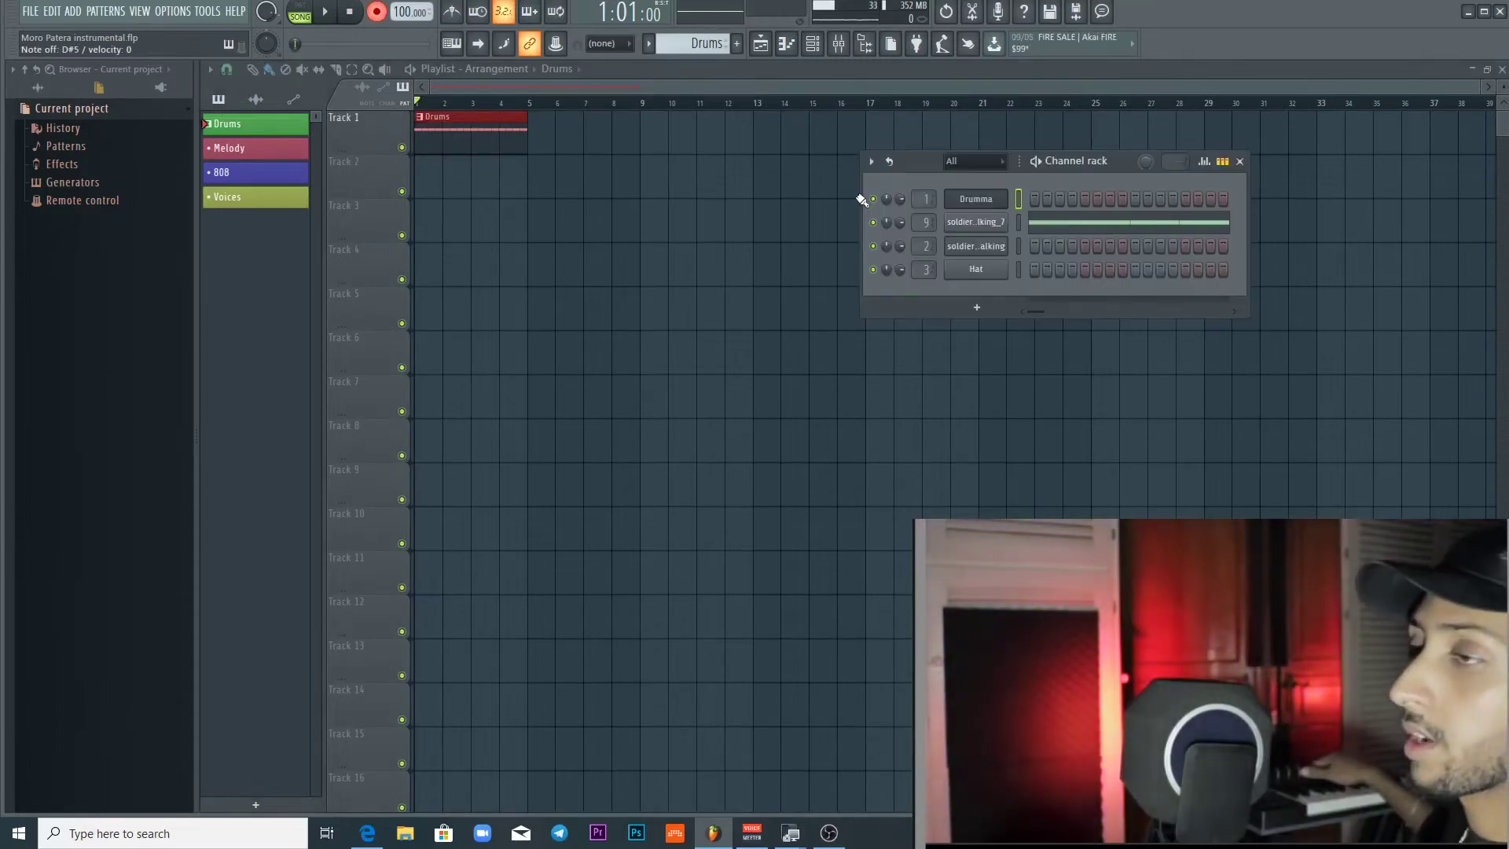
key(space)
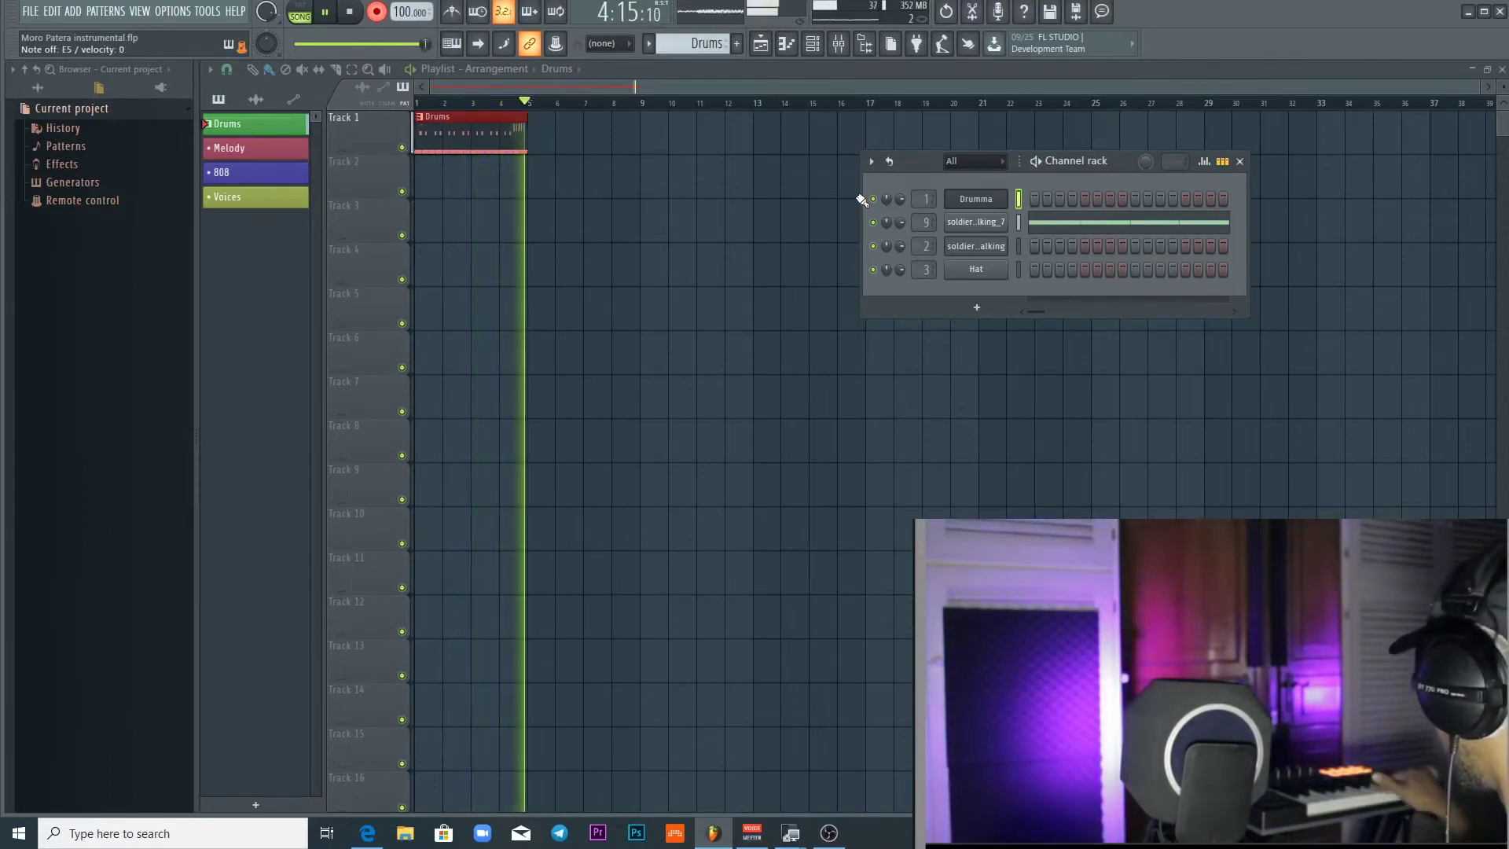
click(833, 43)
key(space)
Play through the four-bar loop and record a second percussion layer with Drumma #2 into the Drums pattern.
key(space)
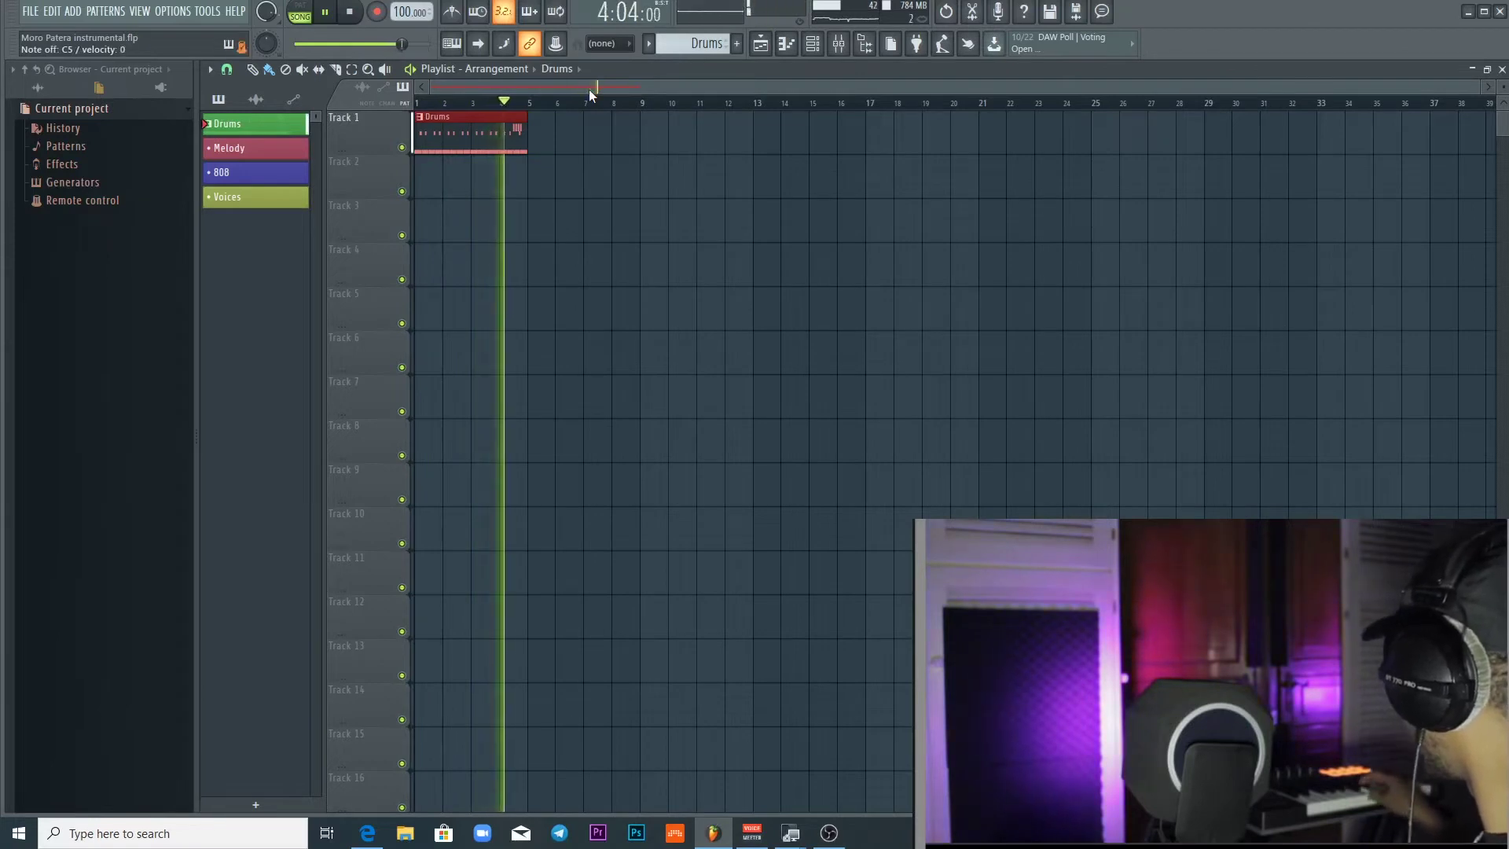
key(space)
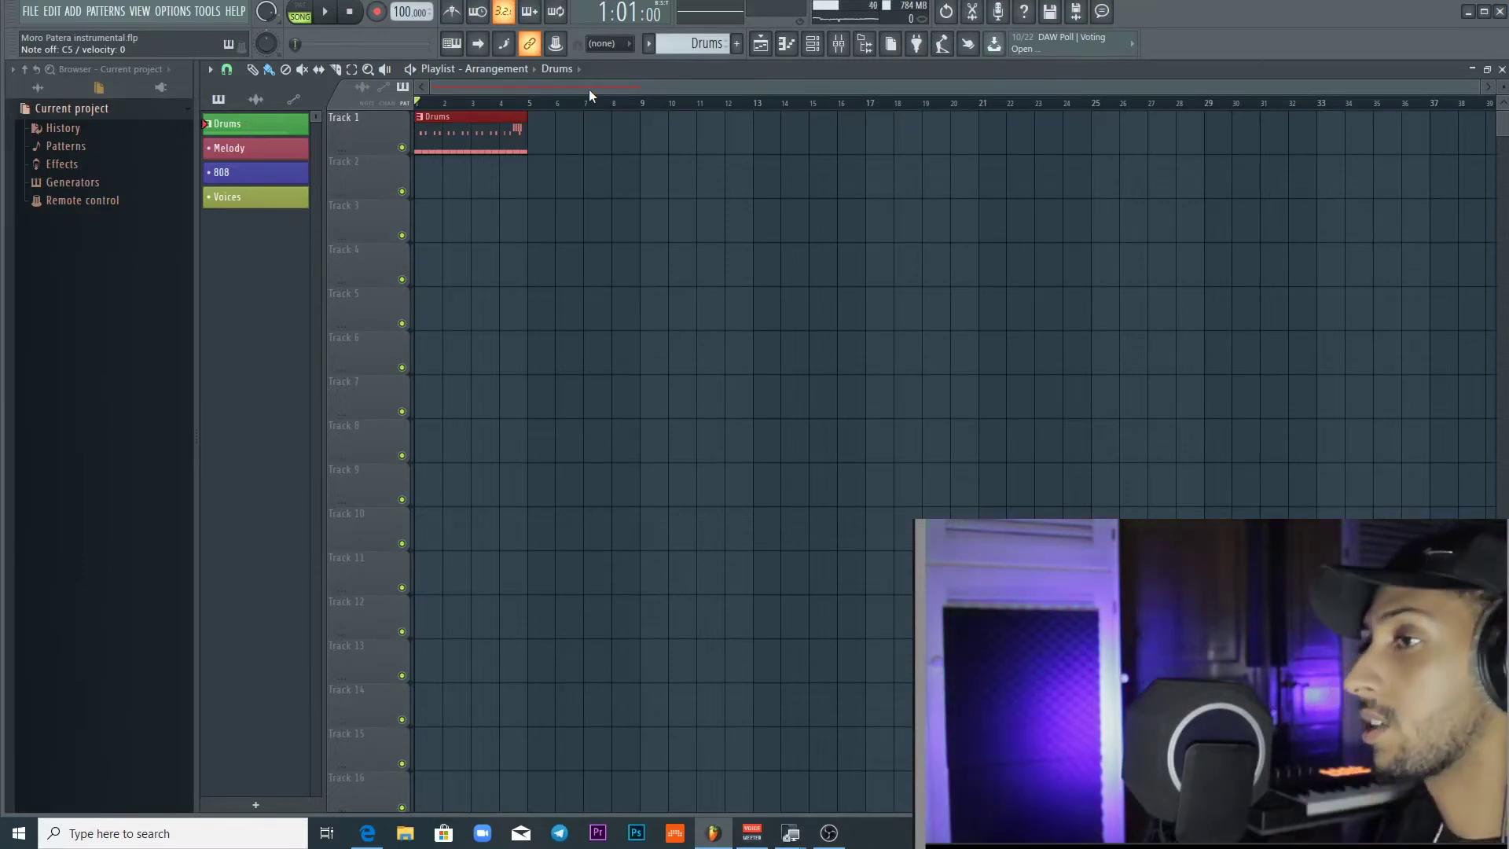
key(r)
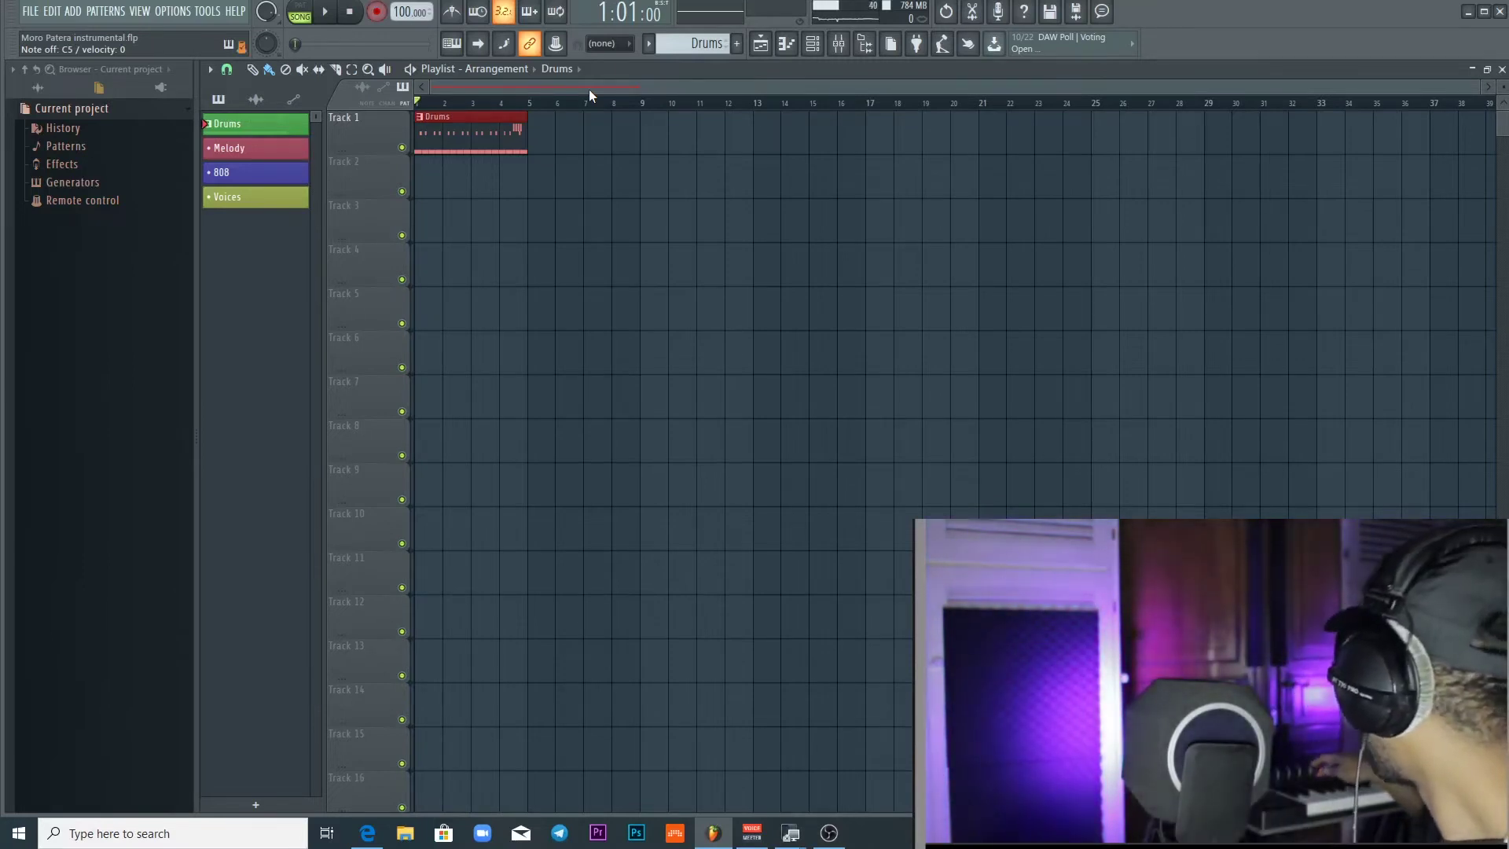
key(space)
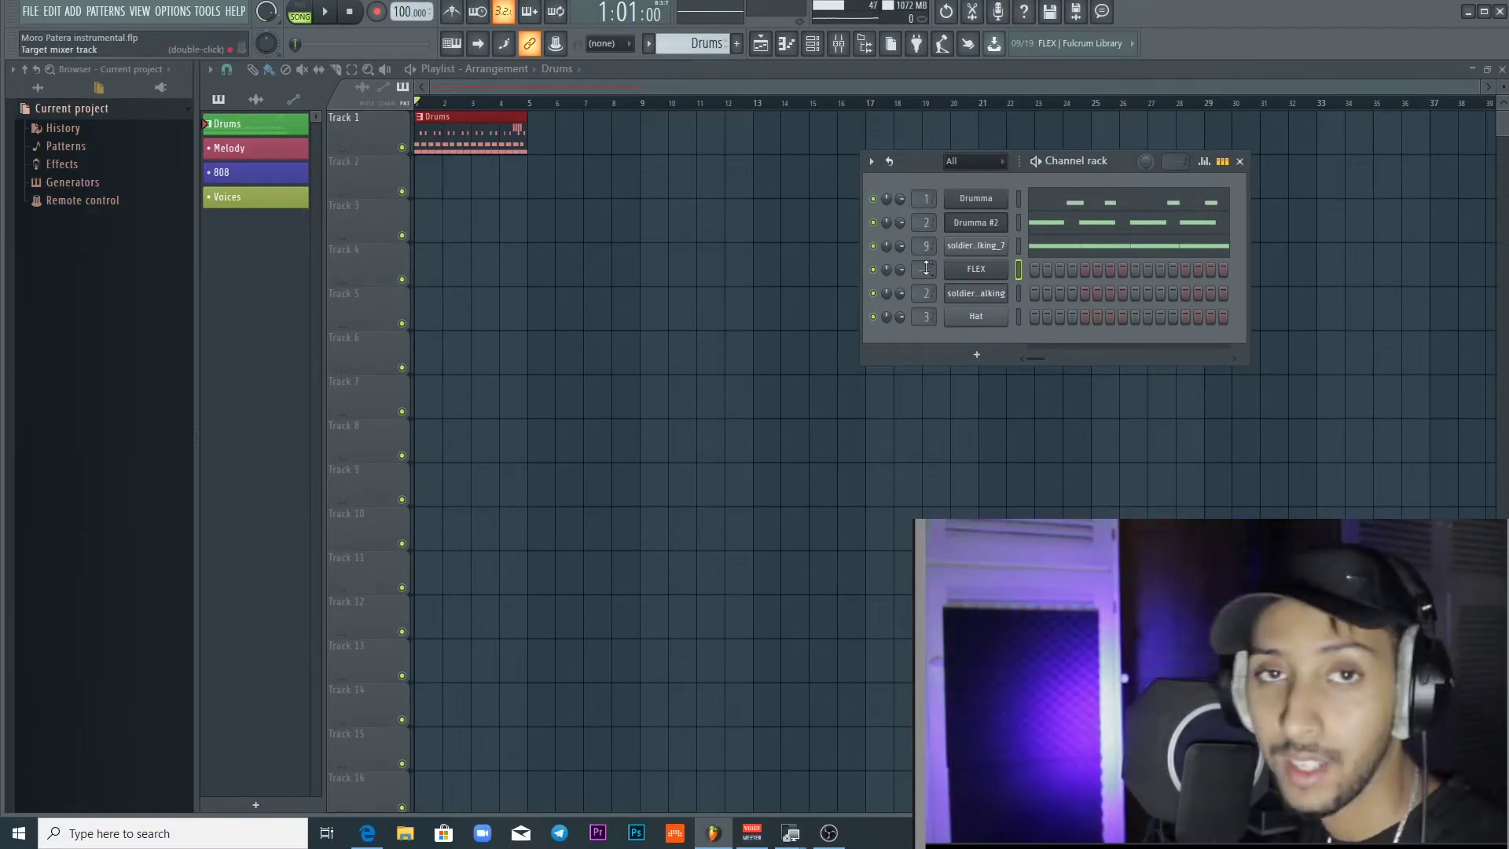
Route the FLEX channel to mixer insert 10 and open the FLEX synth.
mouse_move(926, 267)
mouse_down()
mouse_move(926, 285)
mouse_move(925, 269)
mouse_up()
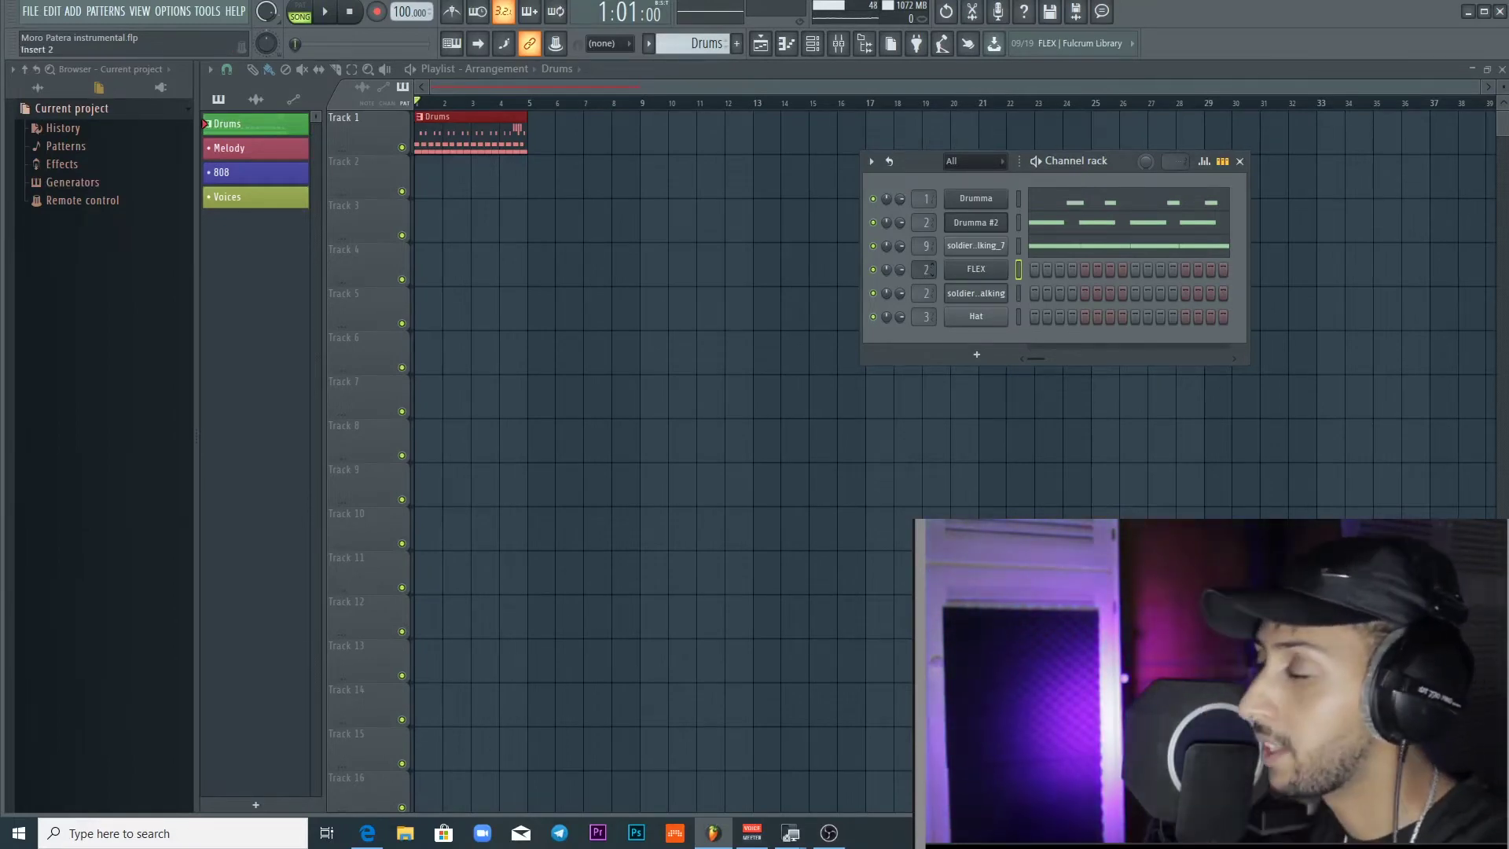
drag(925, 269, 926, 263)
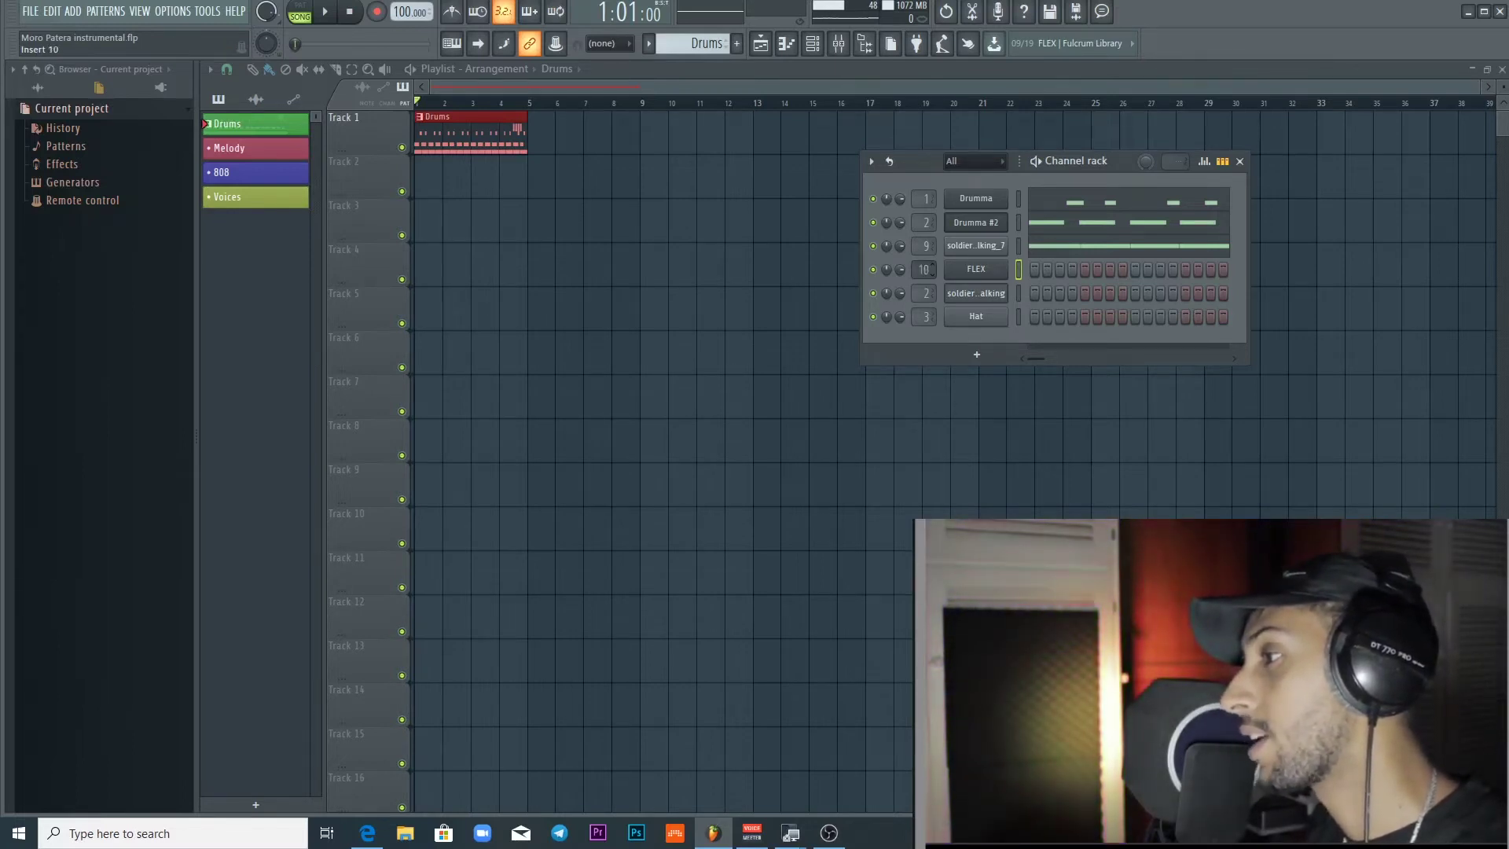
click(1005, 270)
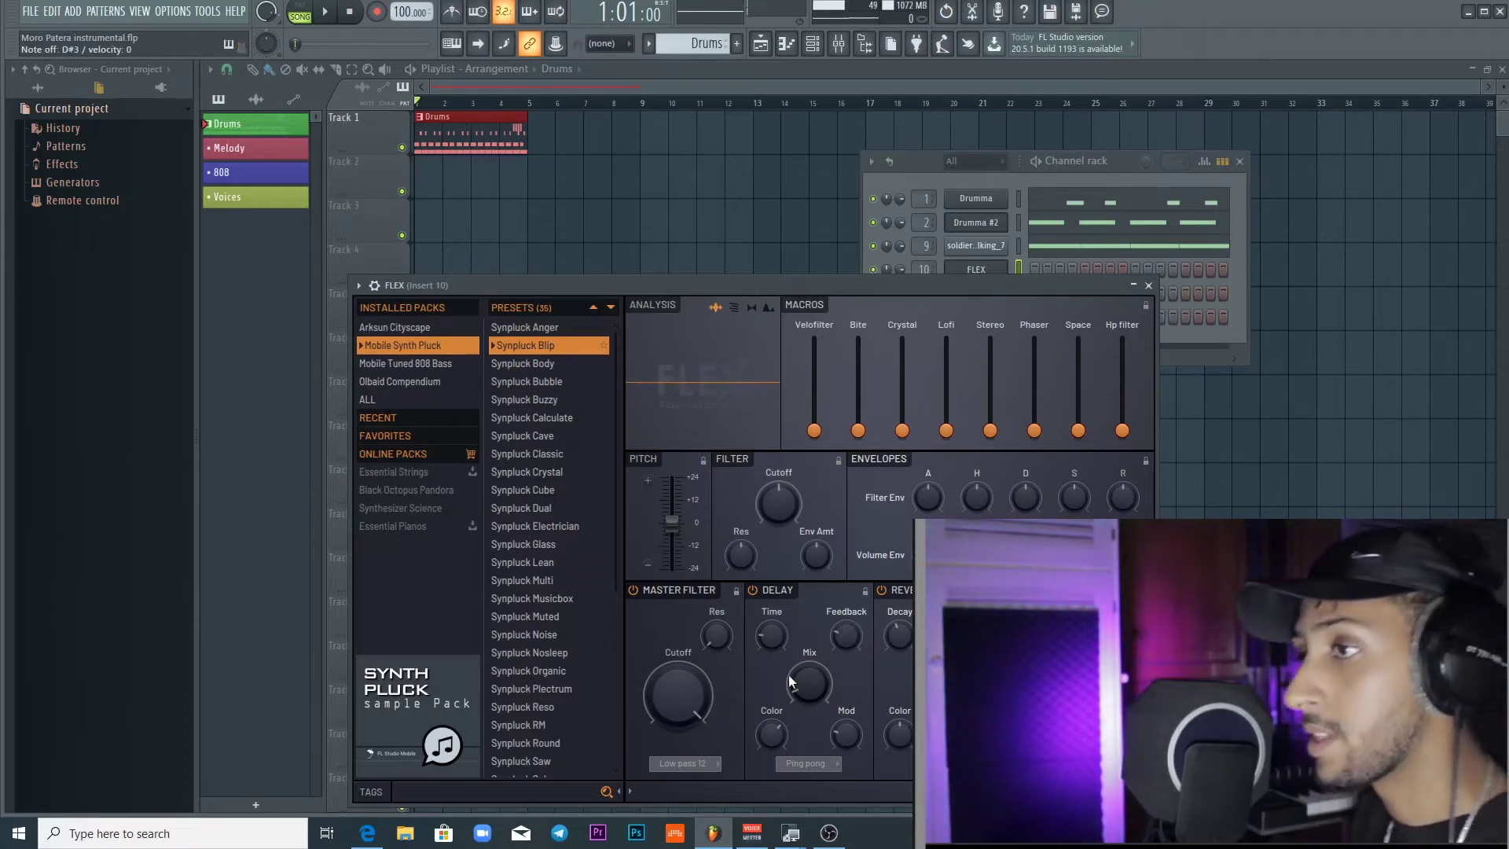
Place the Melody pattern at bar 1 of Track 2 and record the FLEX melody into it over four bars.
key(F12)
drag(263, 149, 415, 176)
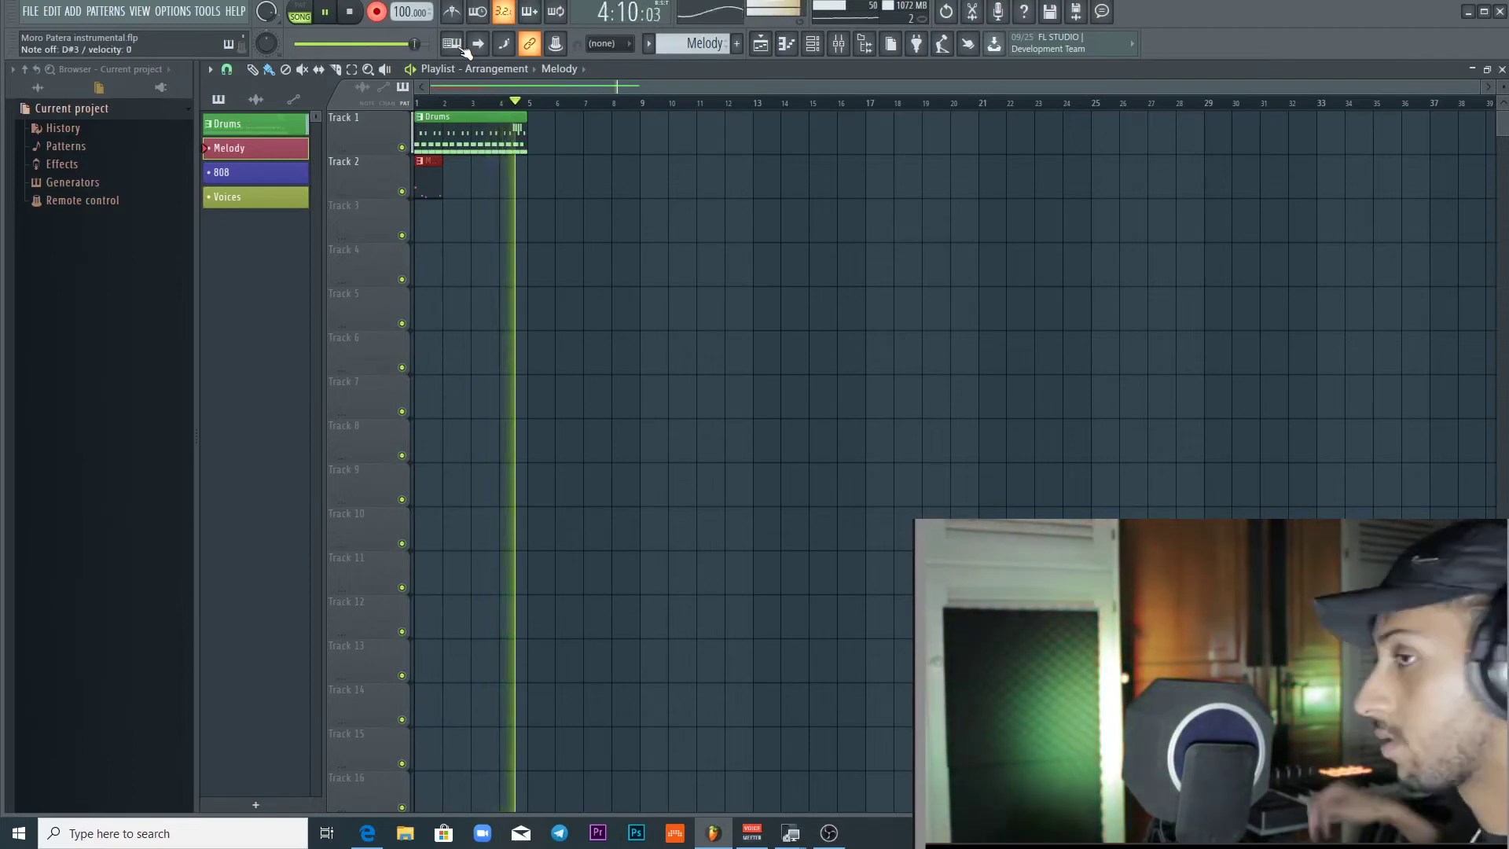
key(space)
Place the 808 pattern at bar 1 of Track 3 and play back its bass notes.
drag(263, 172, 269, 138)
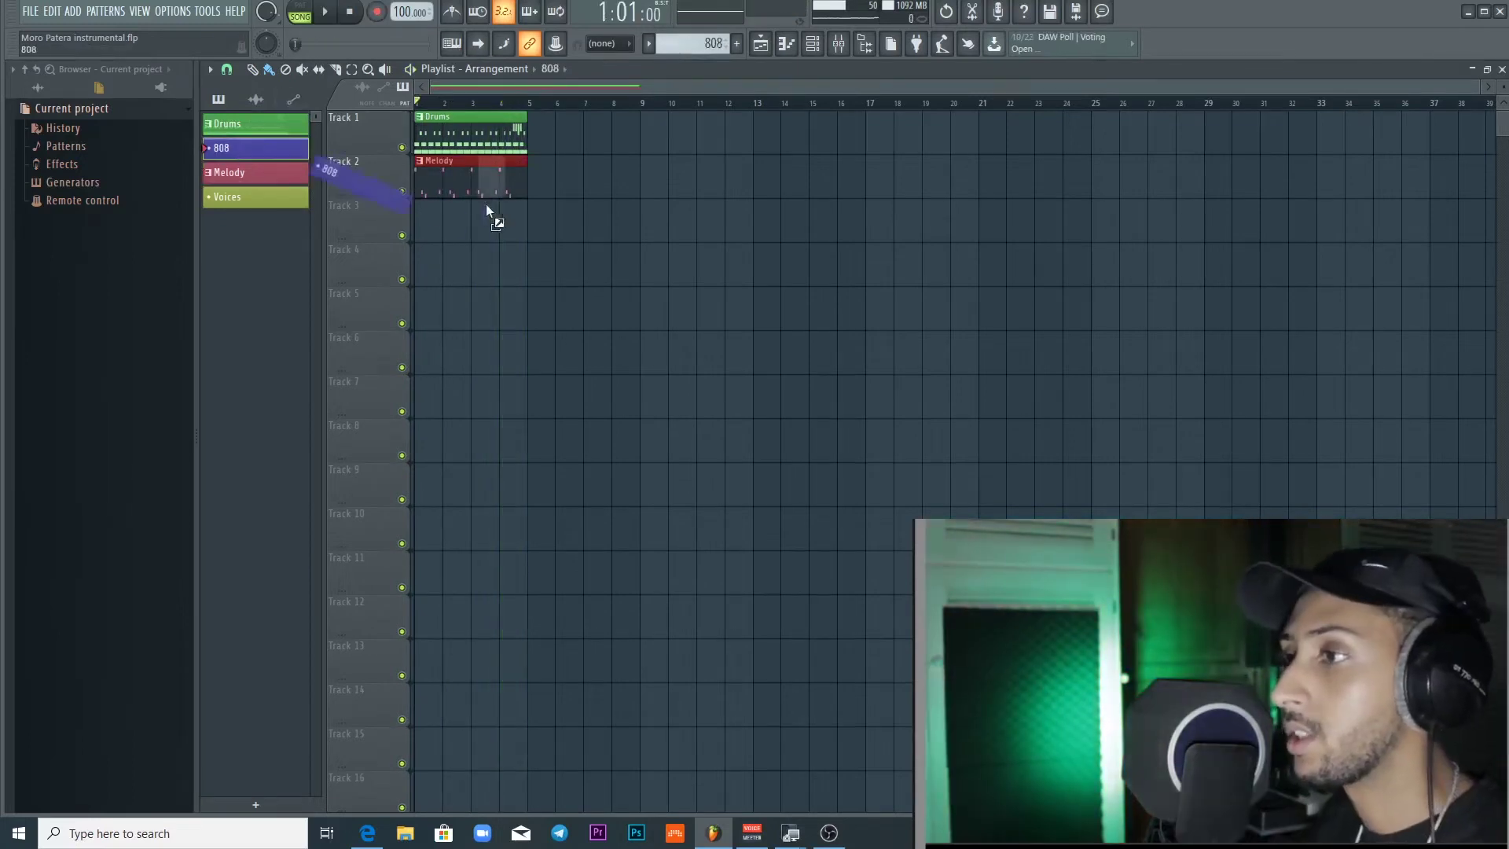
drag(438, 234, 415, 232)
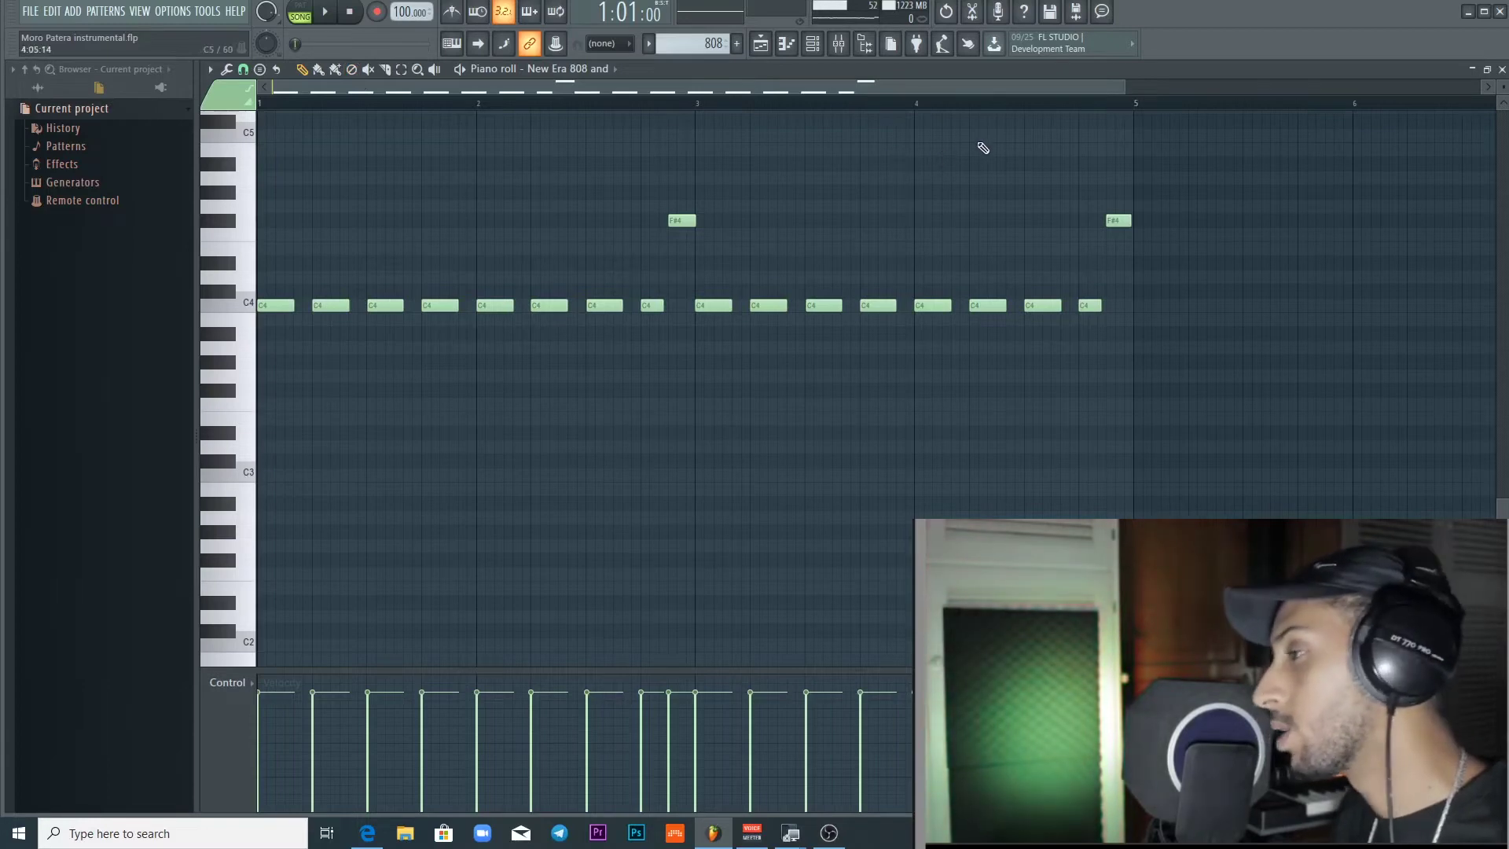
key(space)
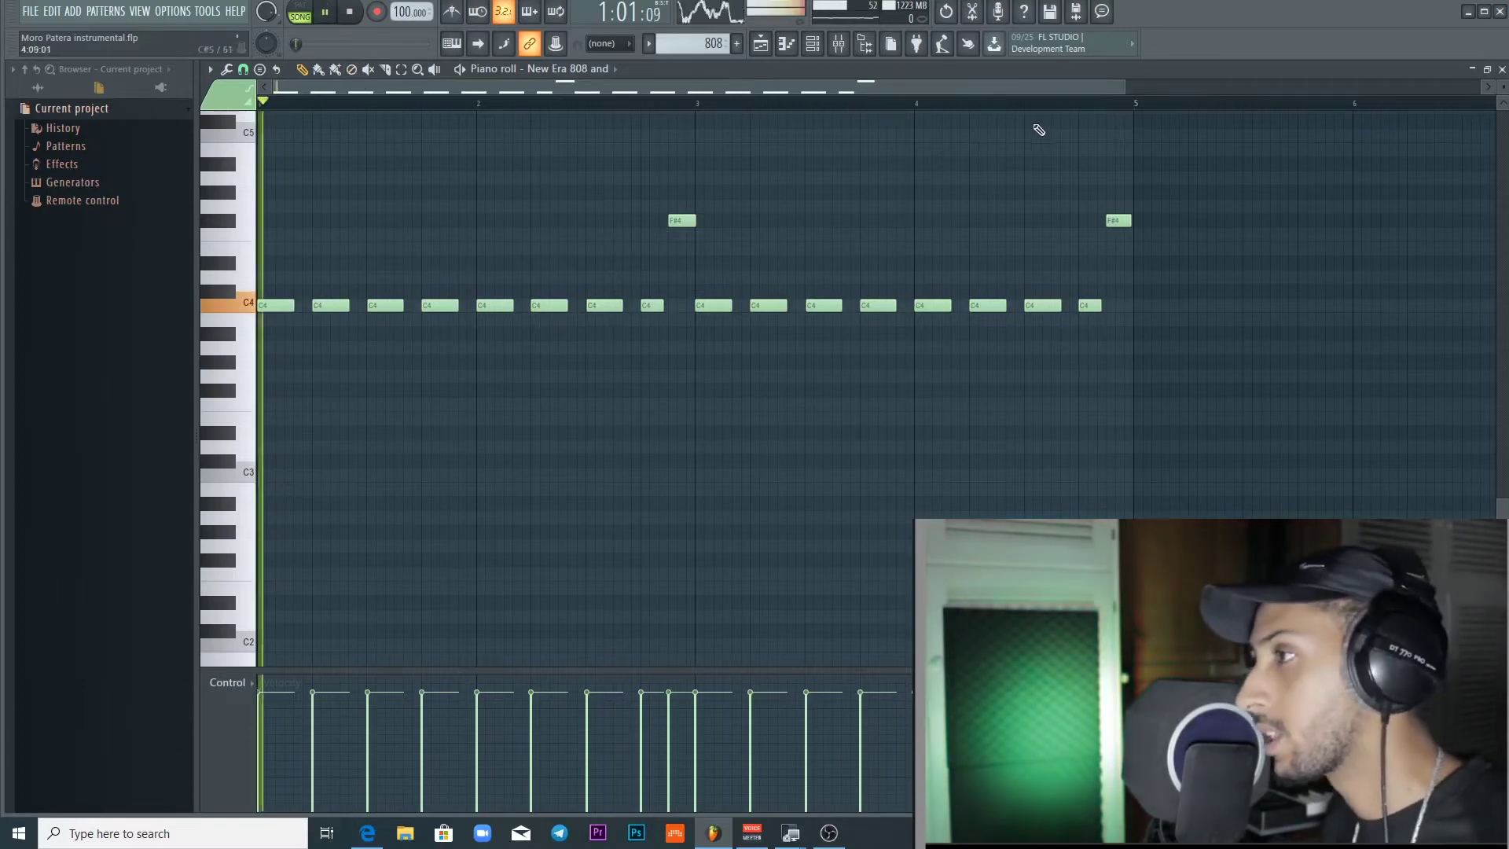
Leave the 808 piano roll and record the Voices pattern on Track 4 over the four-bar loop.
click(1501, 69)
click(1010, 83)
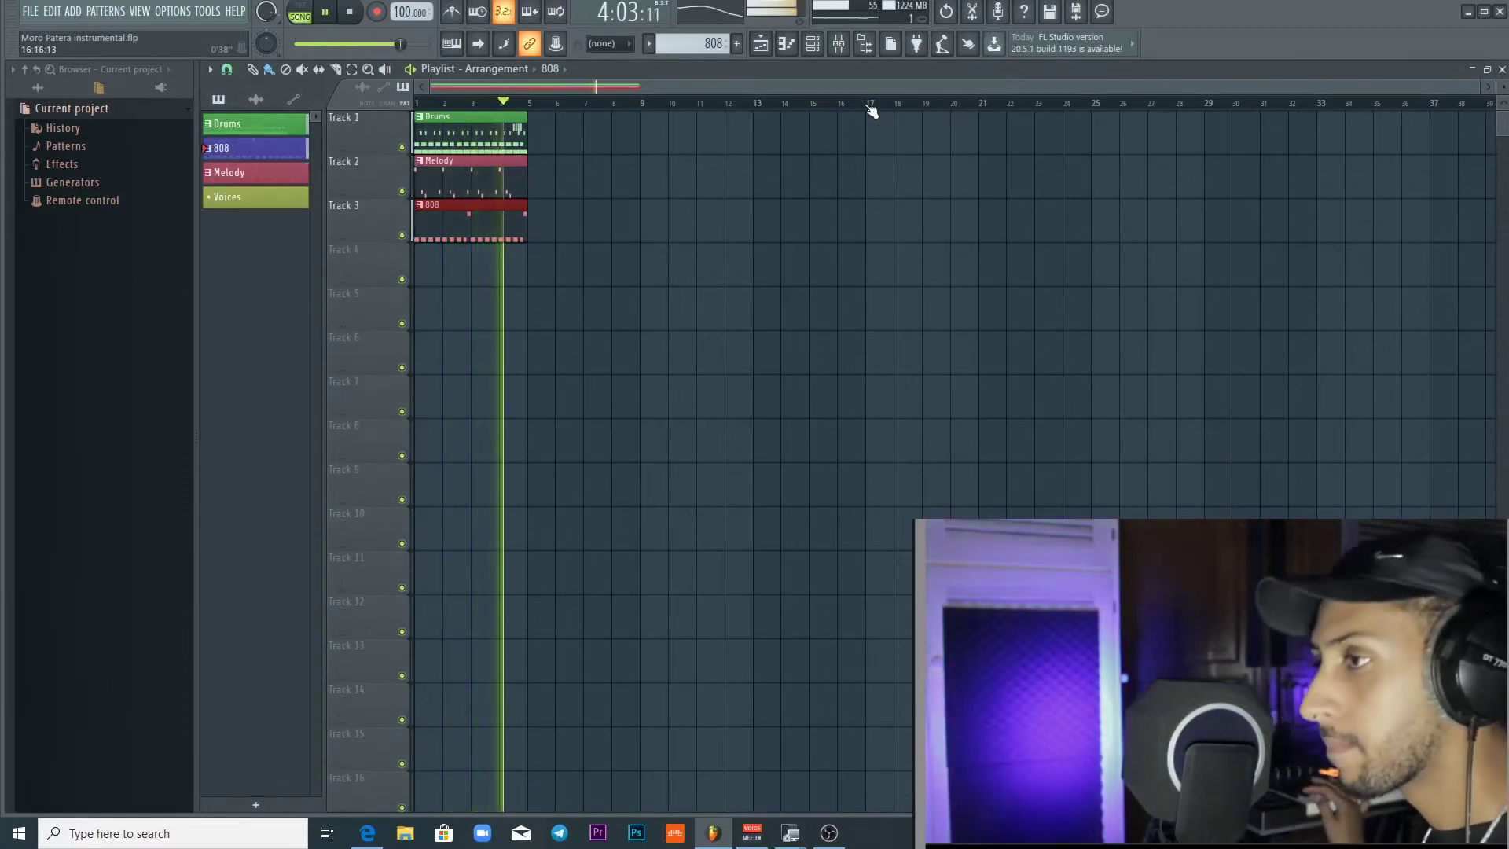
key(space)
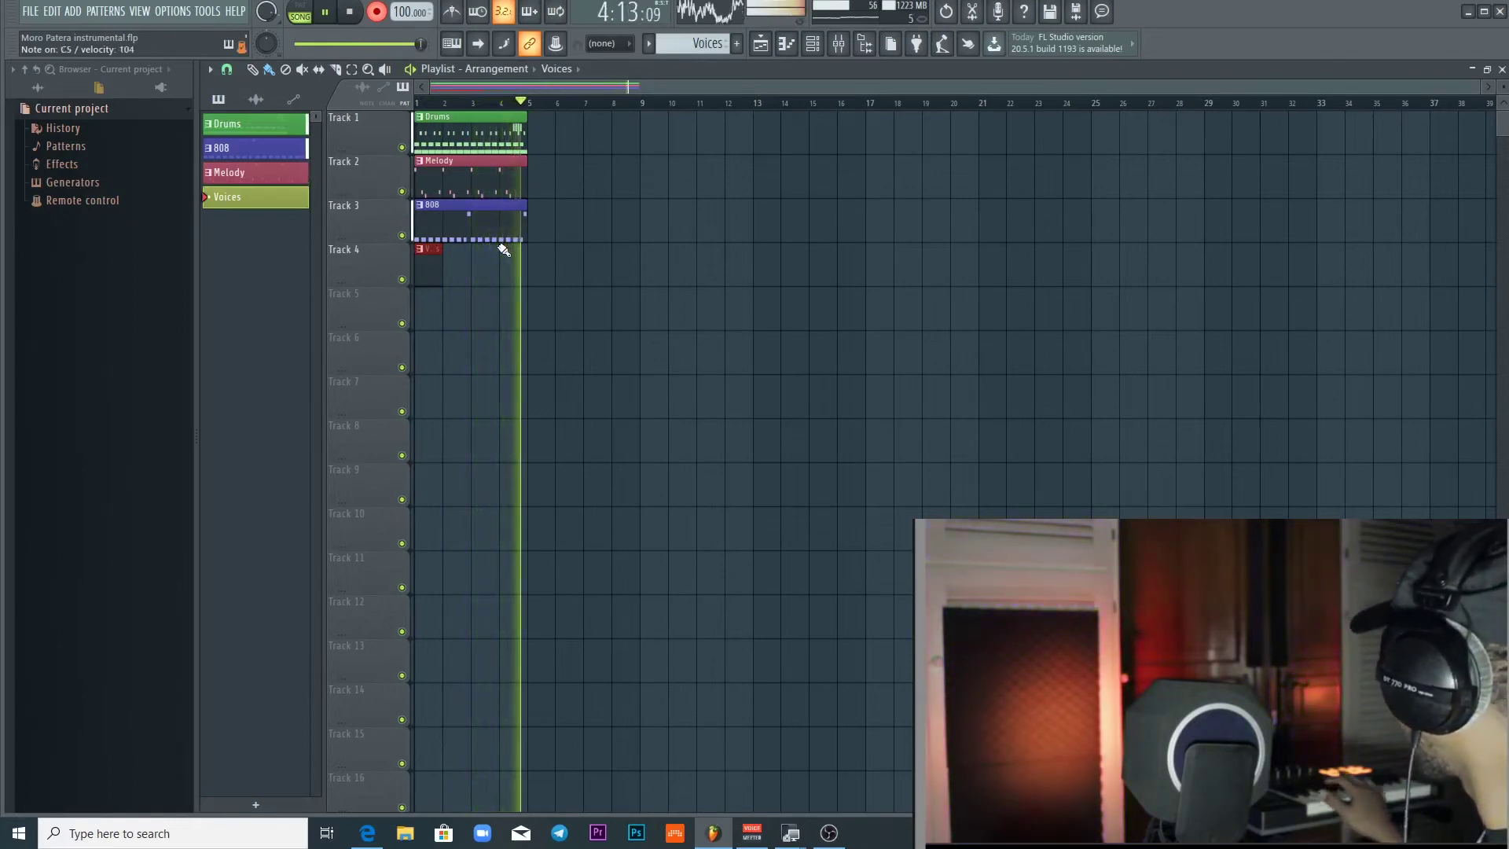
key(space)
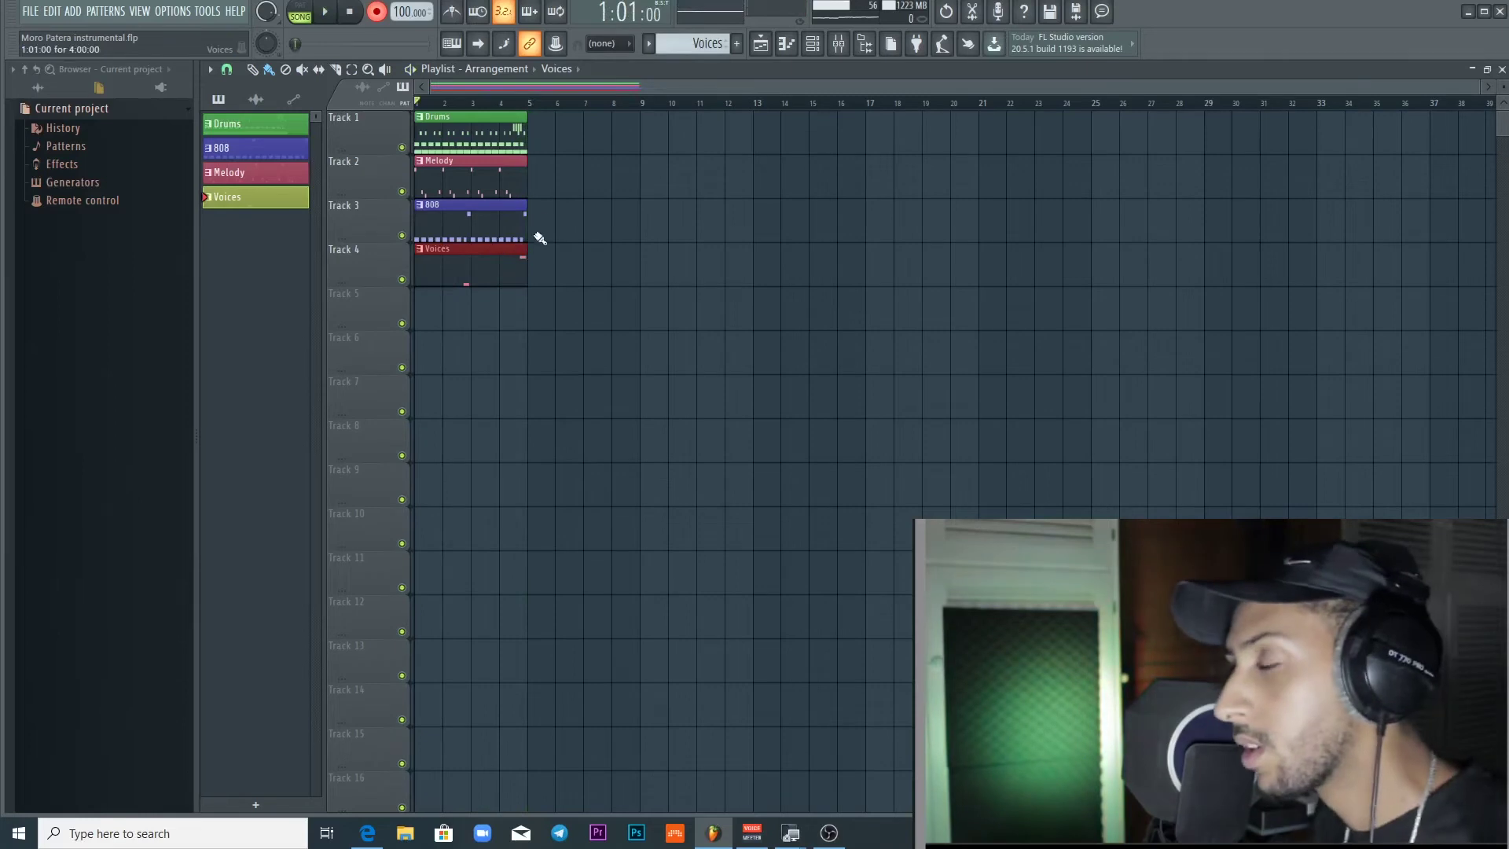
Move the JUICEMAN note at the end of bar 4 in the Voices pattern to A#5 and play it back.
double_click(485, 268)
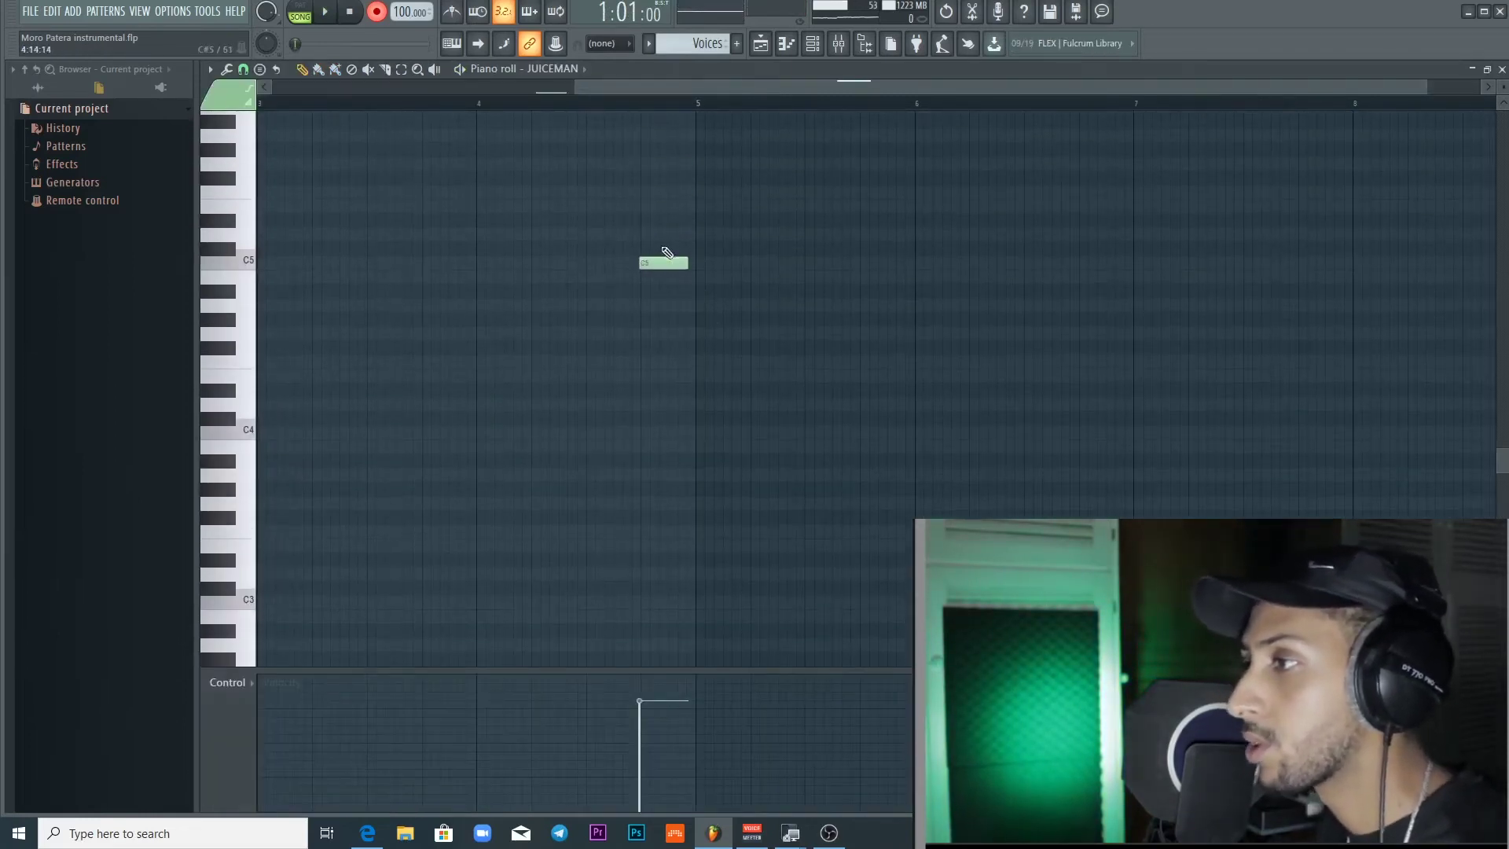
drag(659, 253, 661, 348)
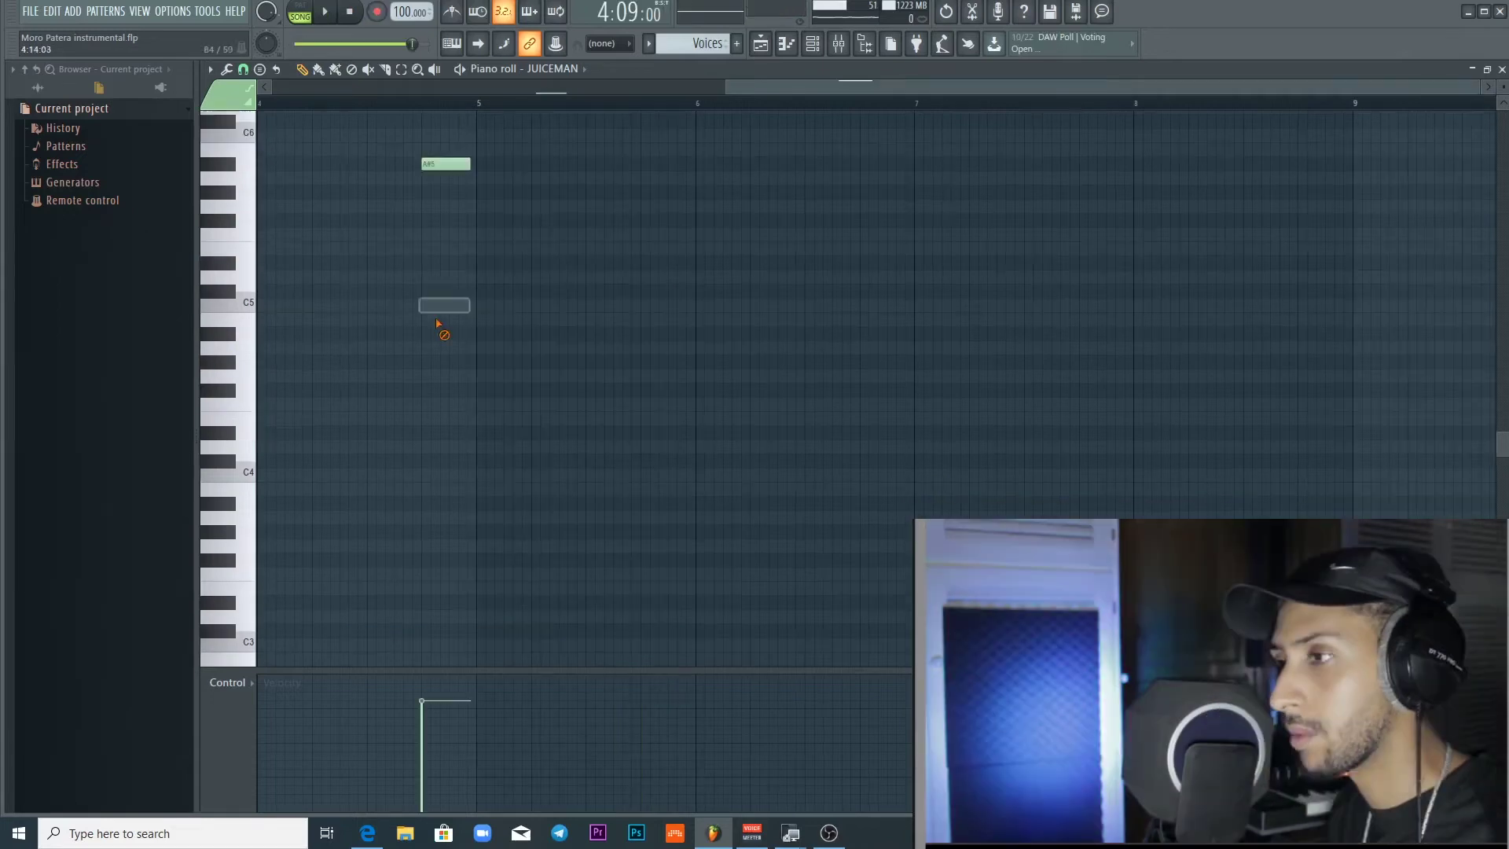
key(space)
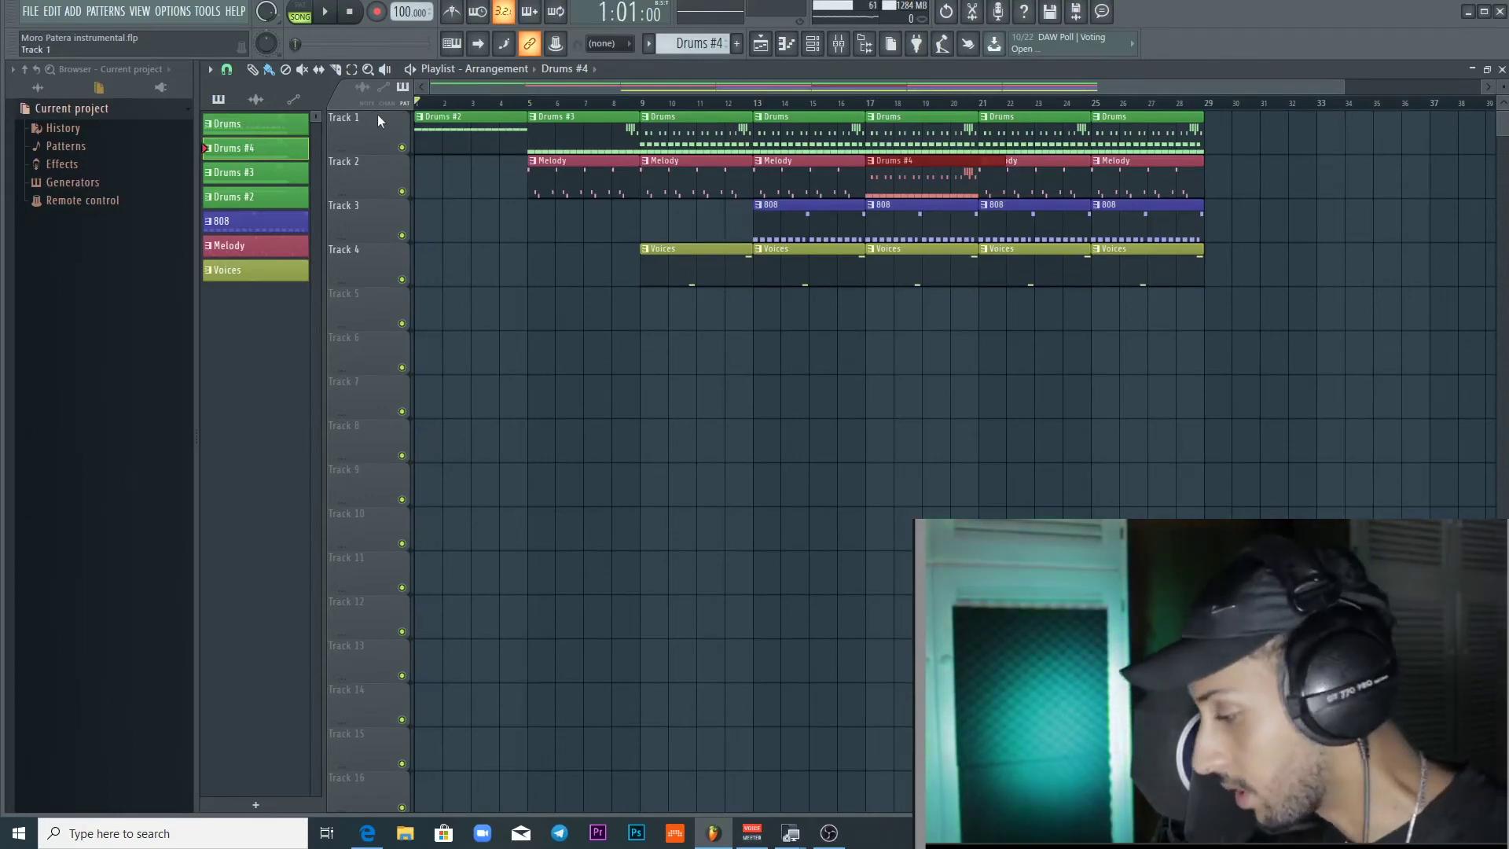
Play the full arrangement from bar 1 while checking the mixer, the channel rack and the FLEX Synpluck Blip preset.
key(space)
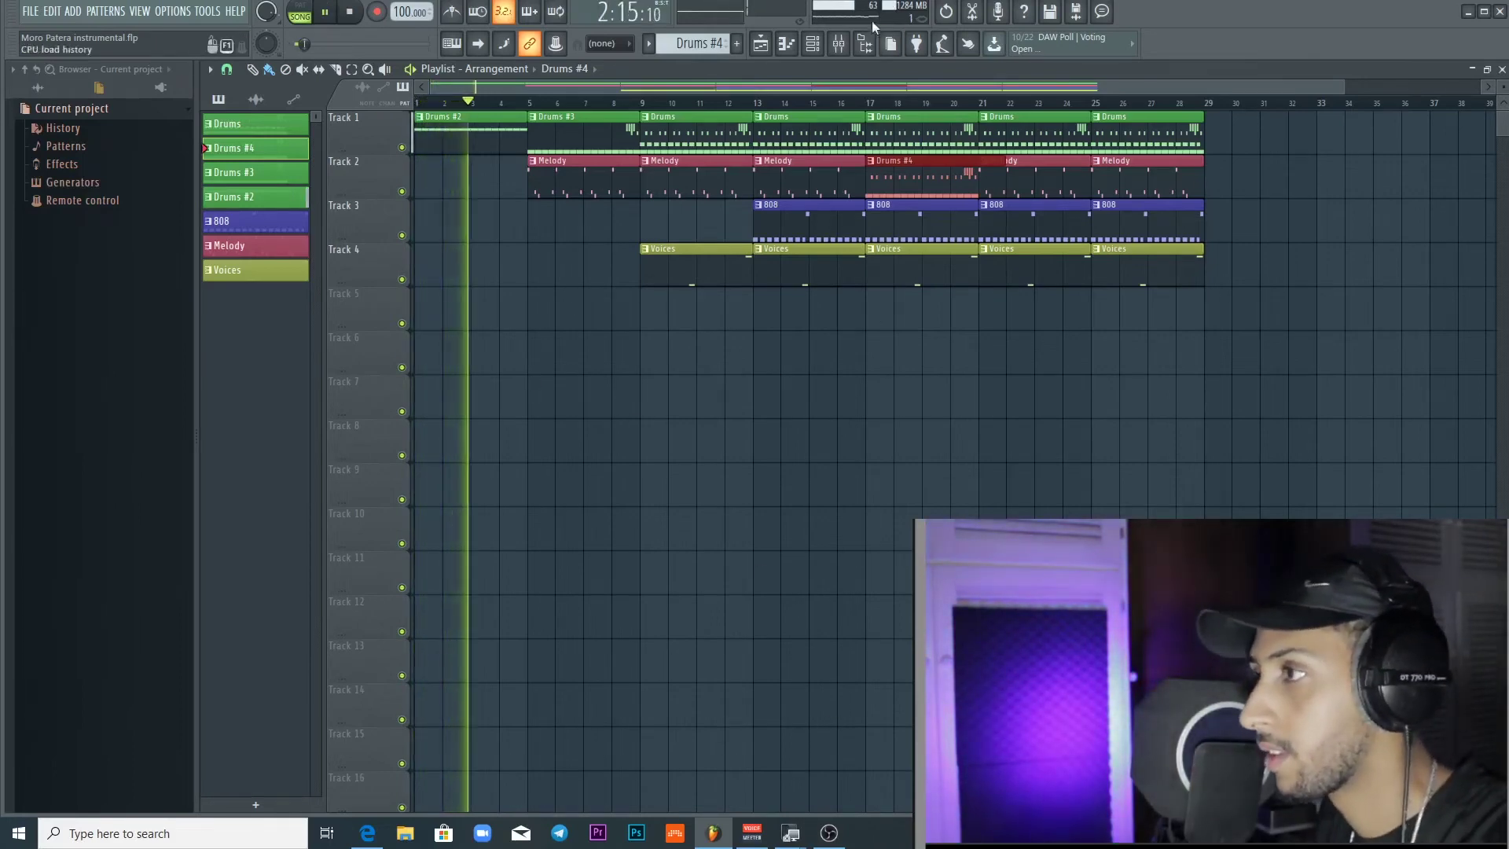
click(840, 44)
click(840, 45)
click(812, 45)
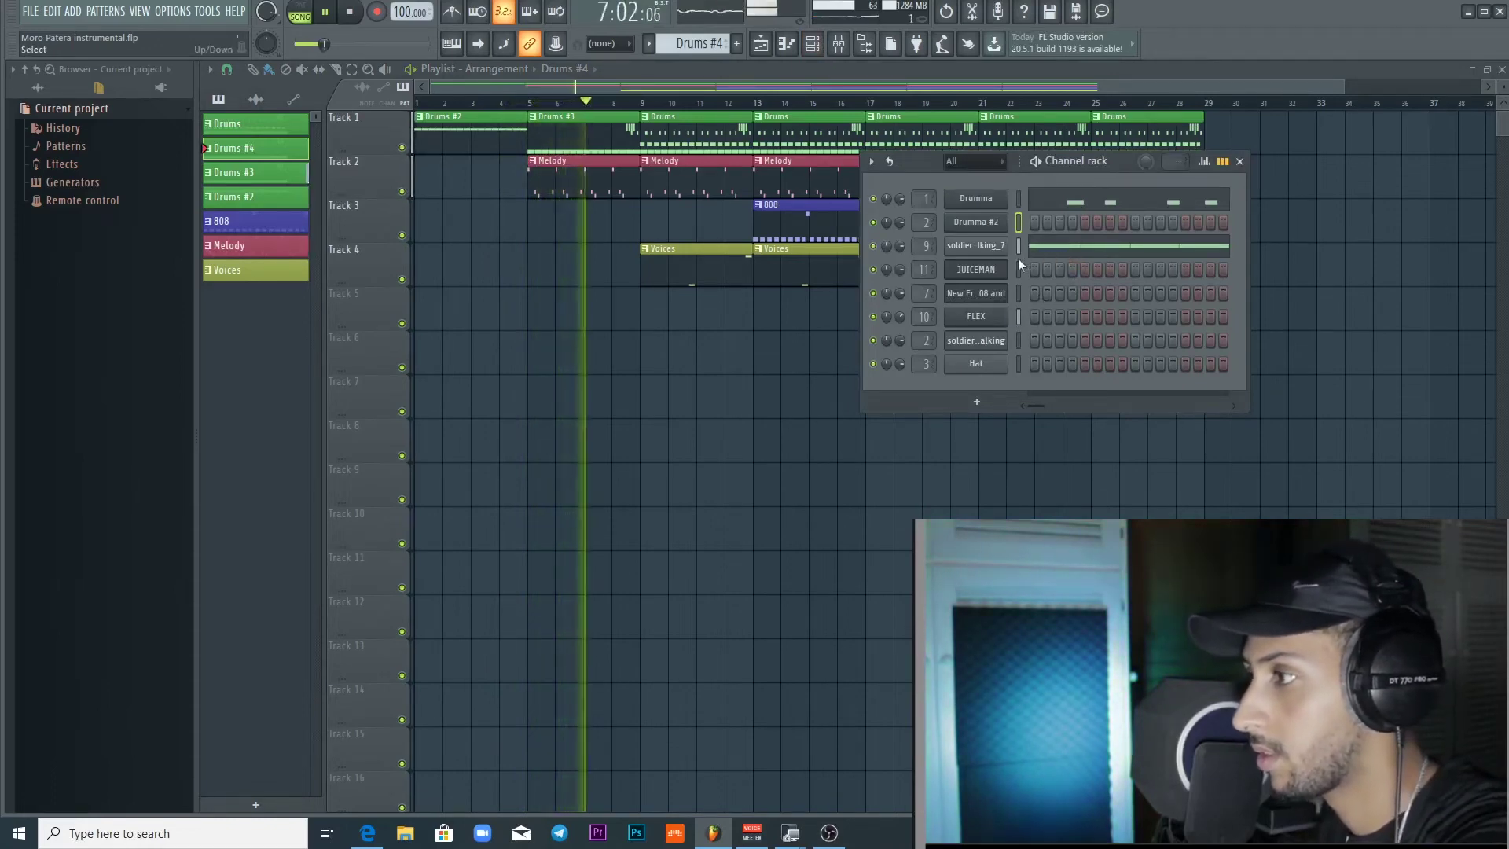
click(972, 315)
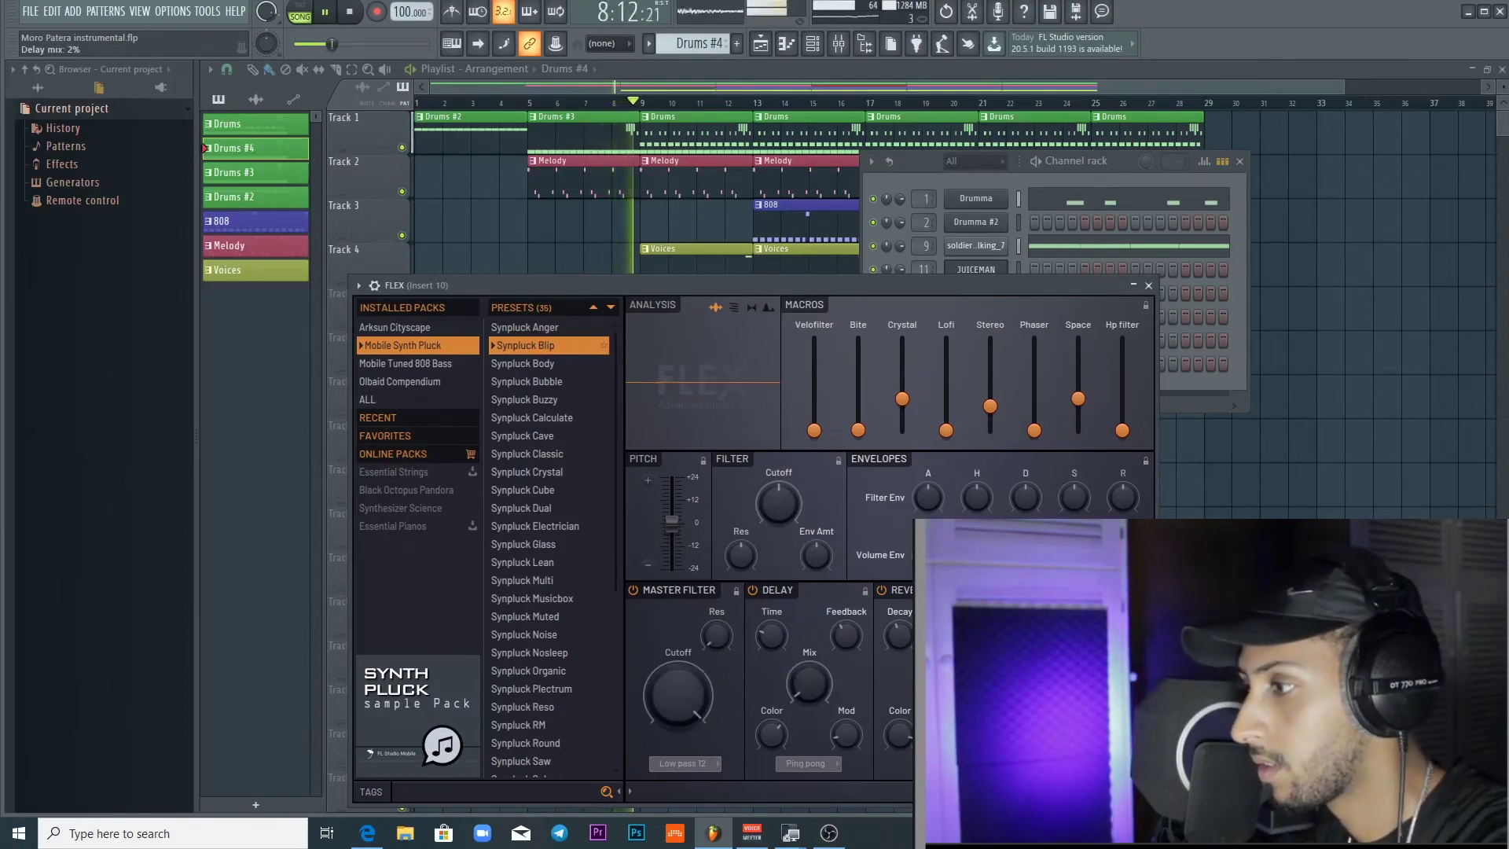
click(1147, 286)
key(F6)
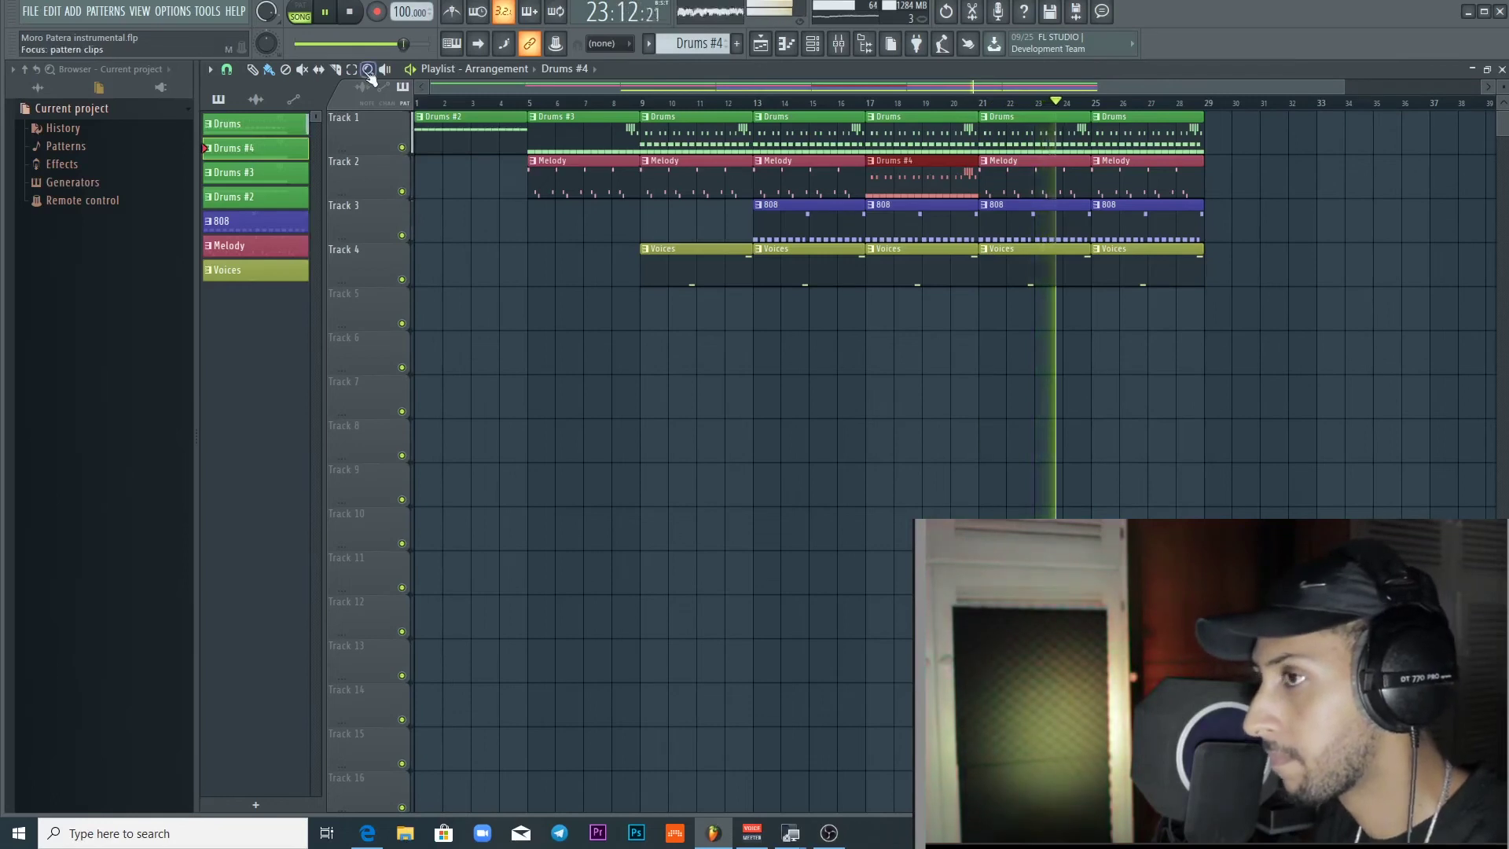
Save the project and stop playback of the arrangement.
click(30, 11)
click(43, 89)
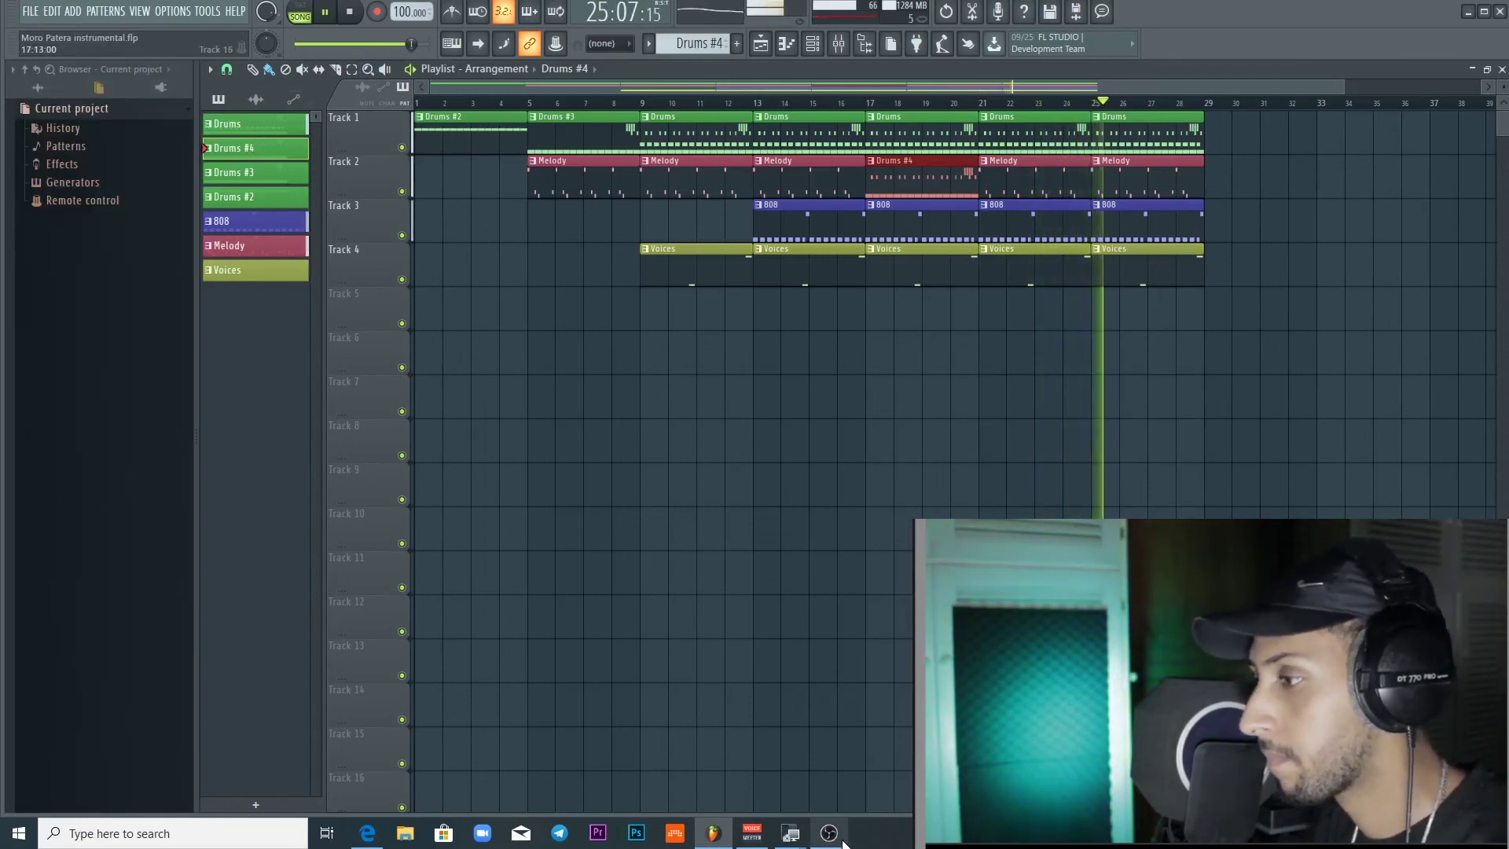
mouse_move(832, 839)
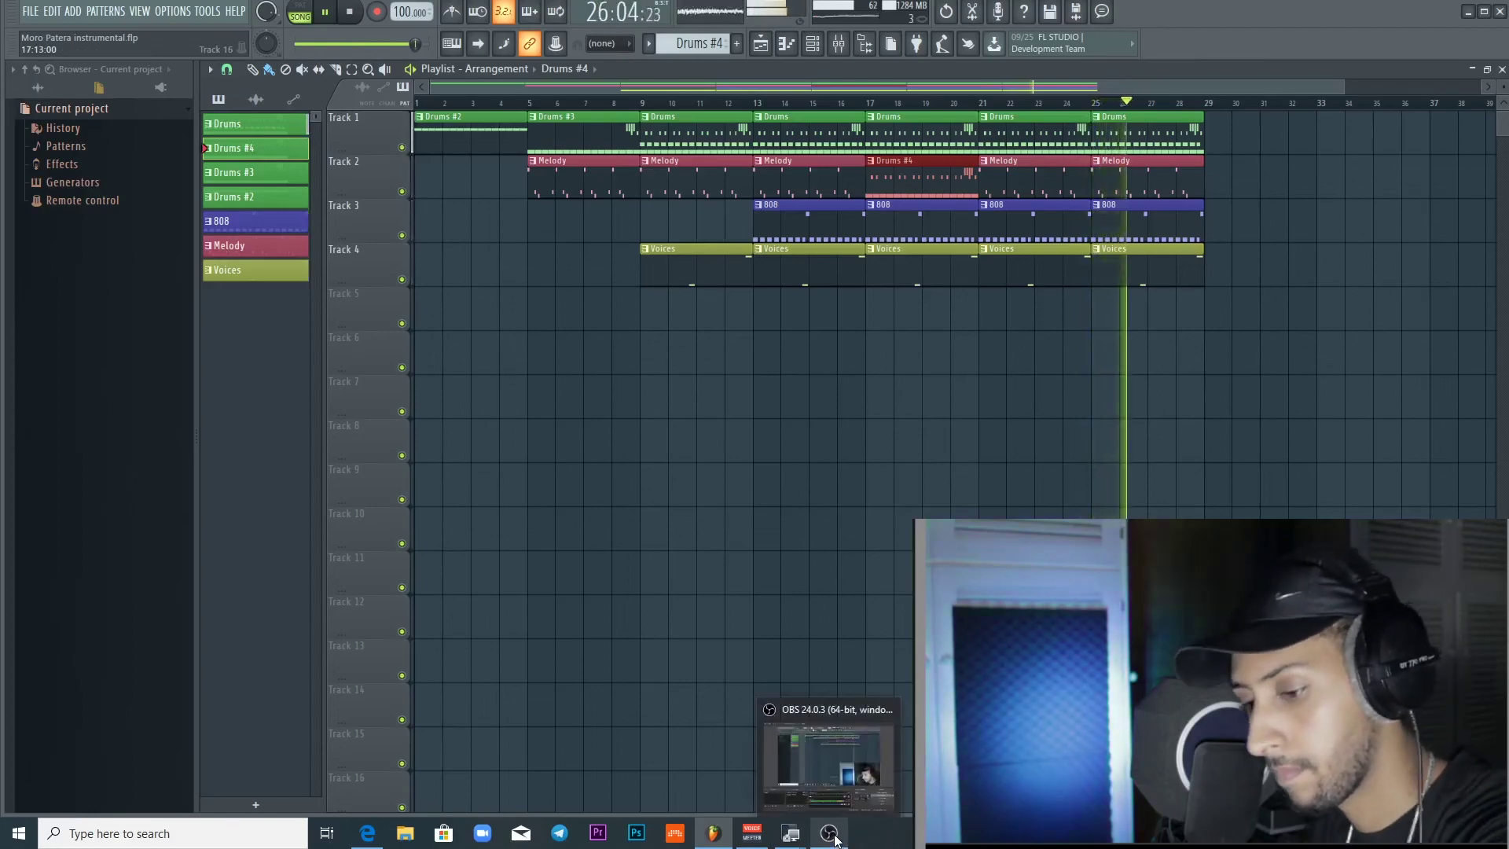
mouse_move(794, 714)
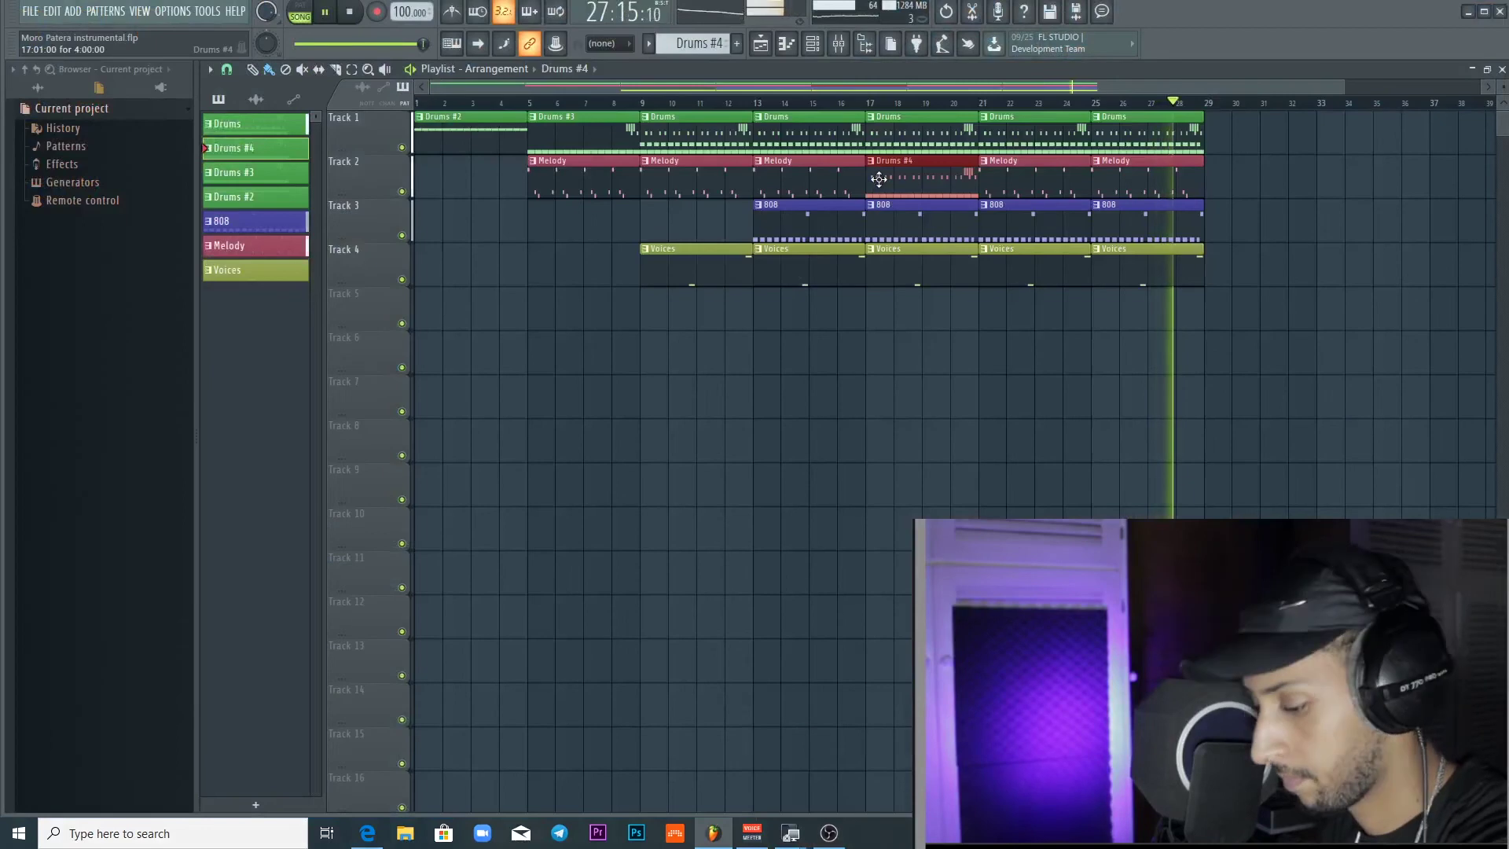
key(space)
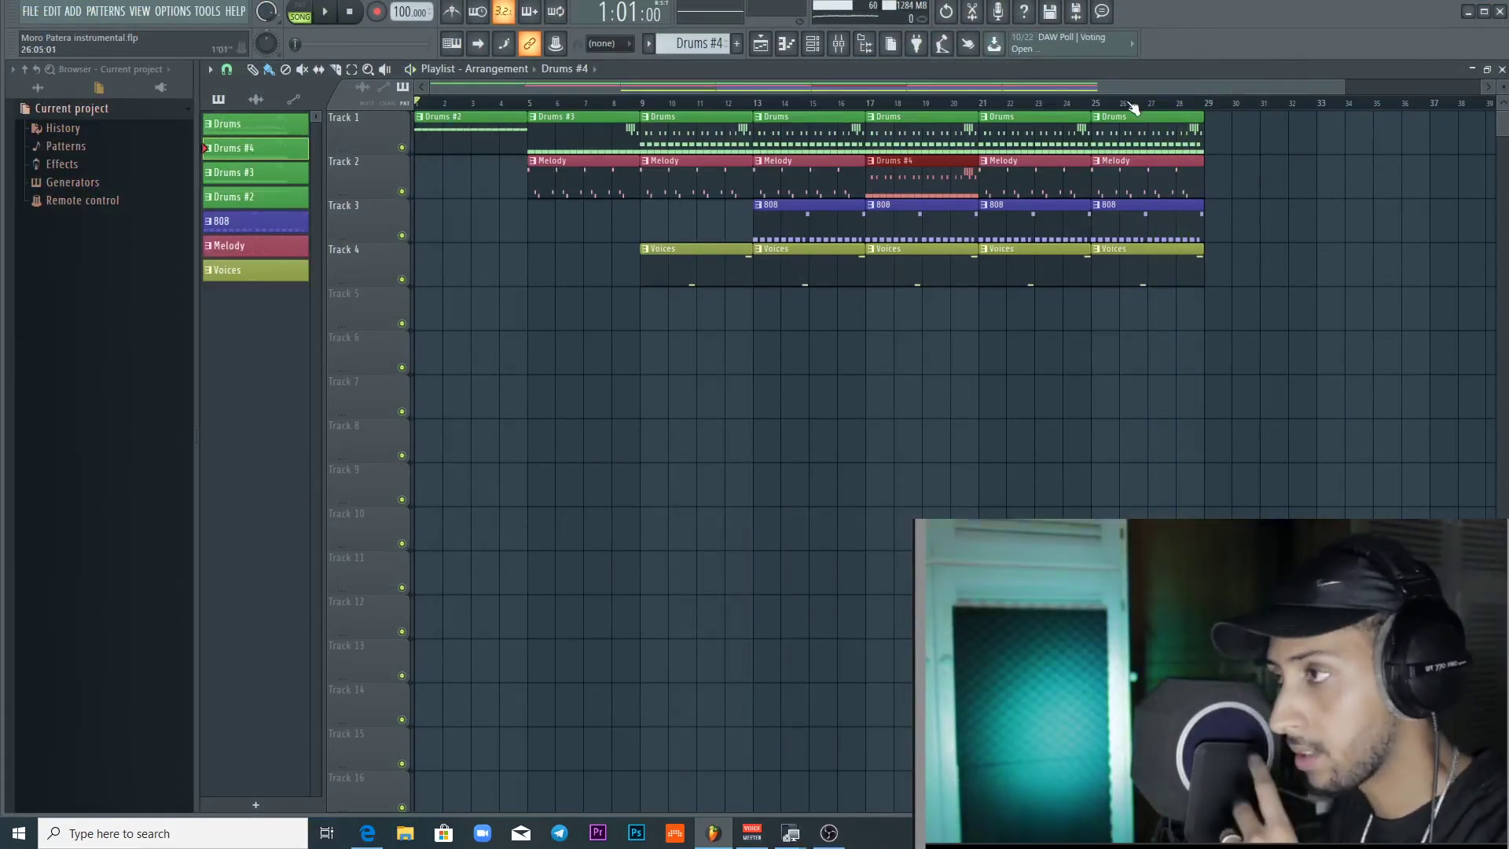
Open Ozone 8 on the Master mixer track and examine its Equalizer, Dynamic EQ and Imager modules during playback.
click(845, 46)
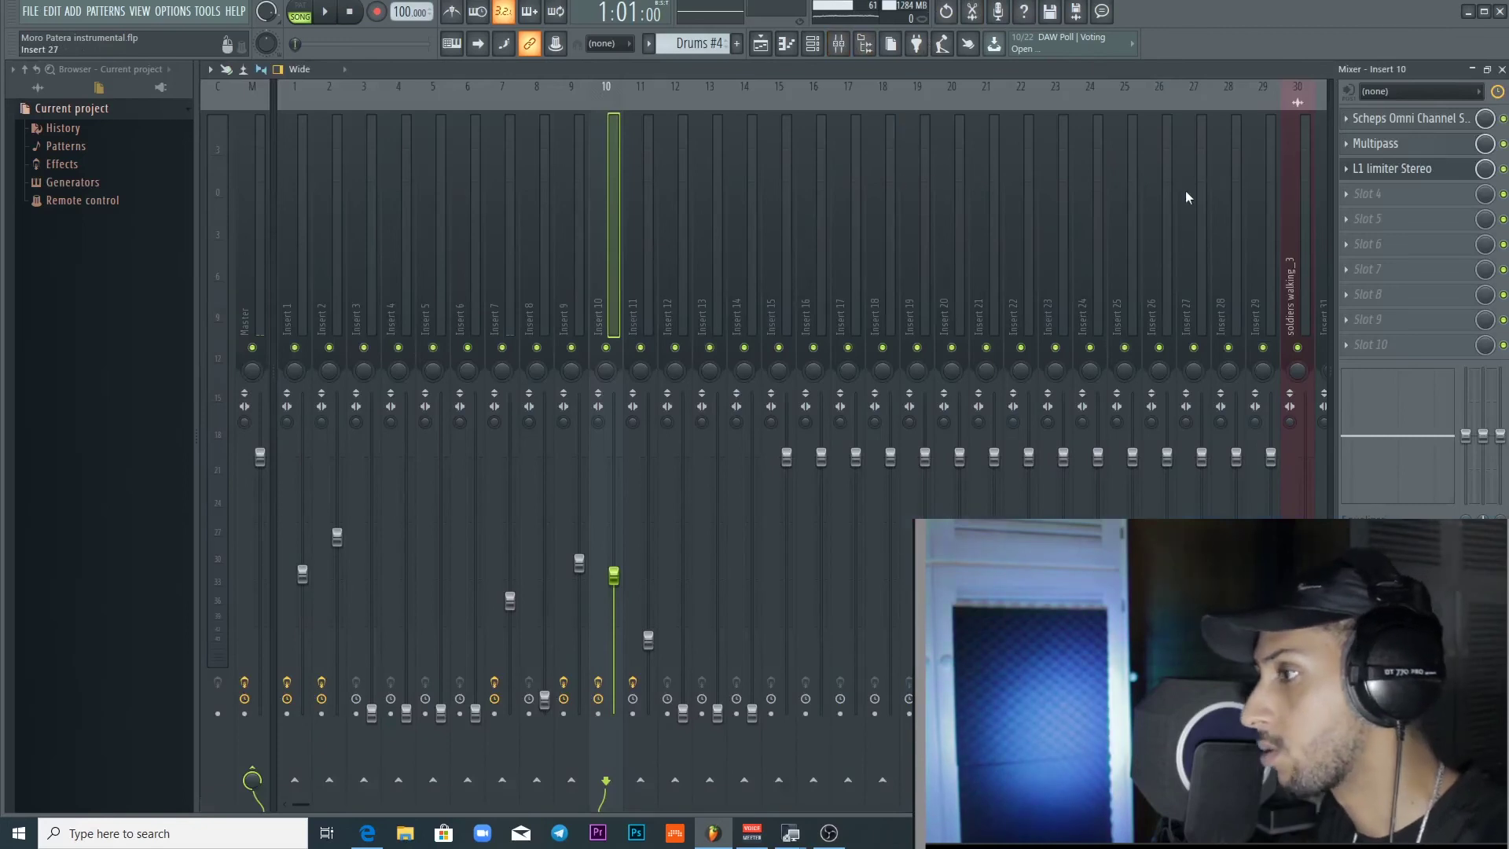
click(247, 207)
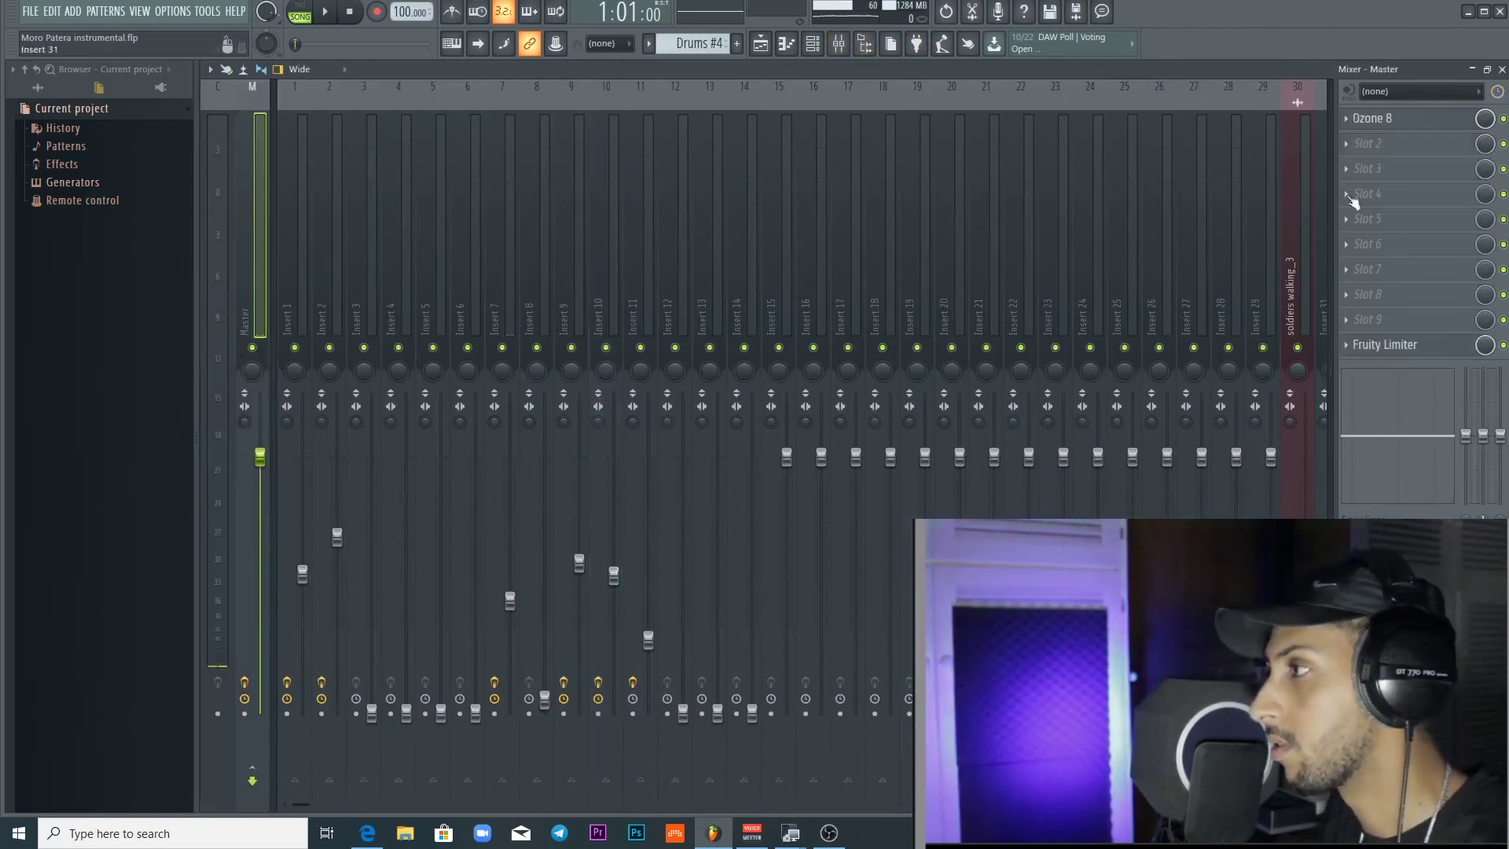
click(1386, 124)
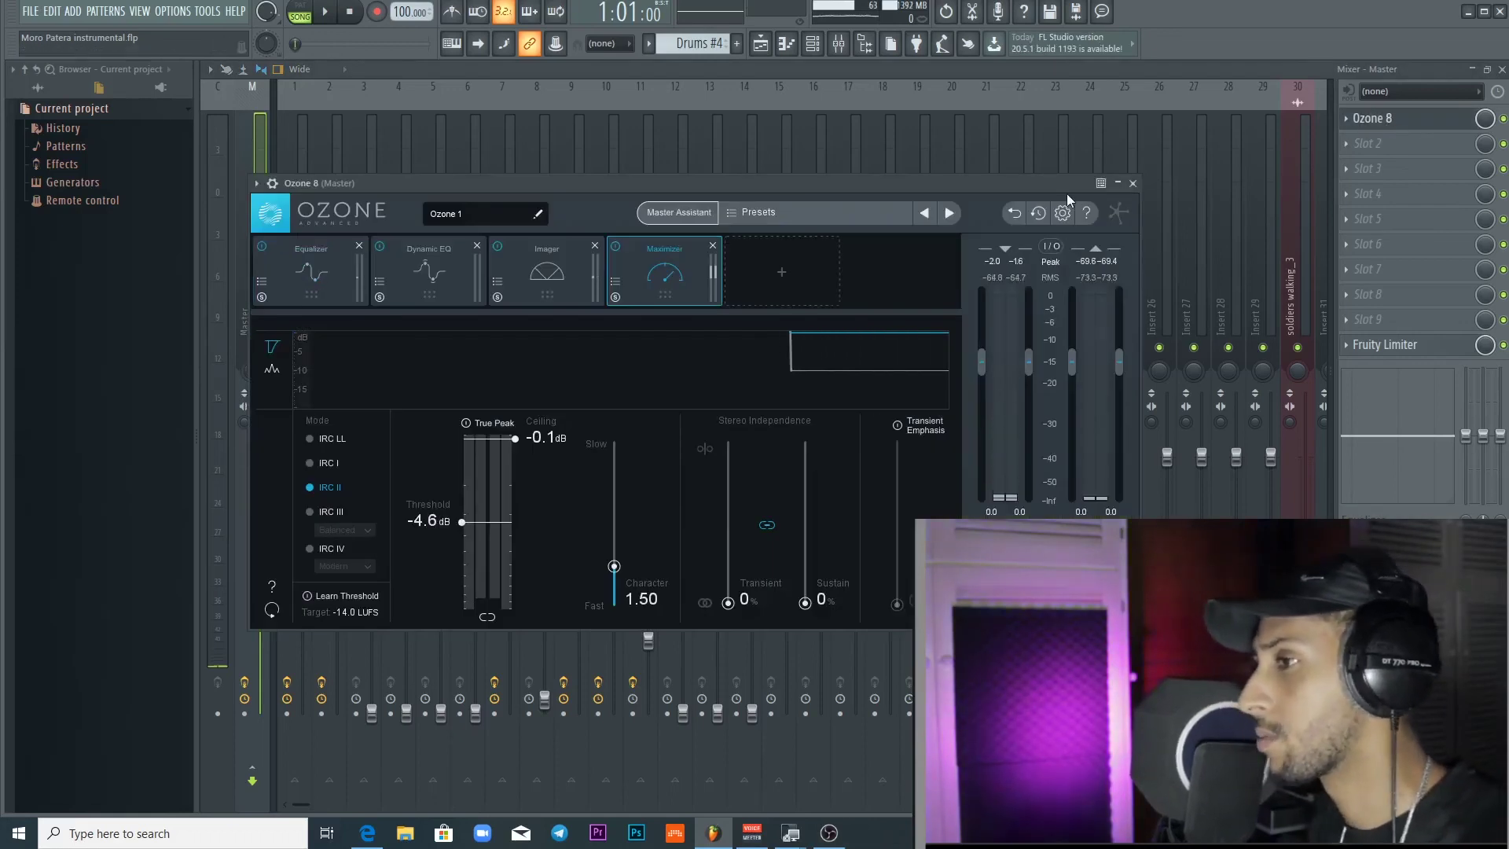
key(space)
click(314, 271)
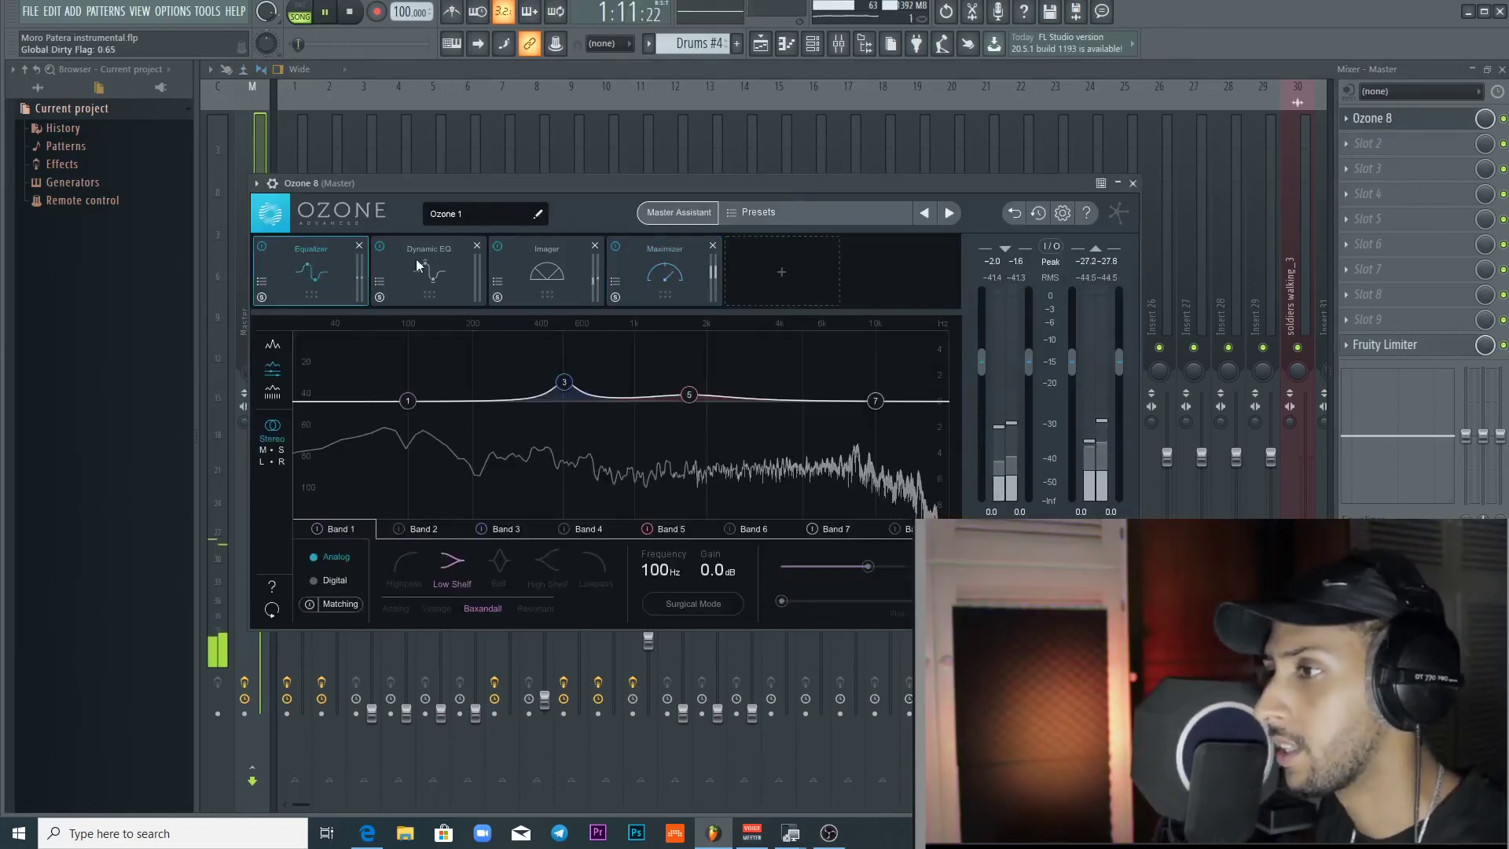
click(417, 262)
click(557, 266)
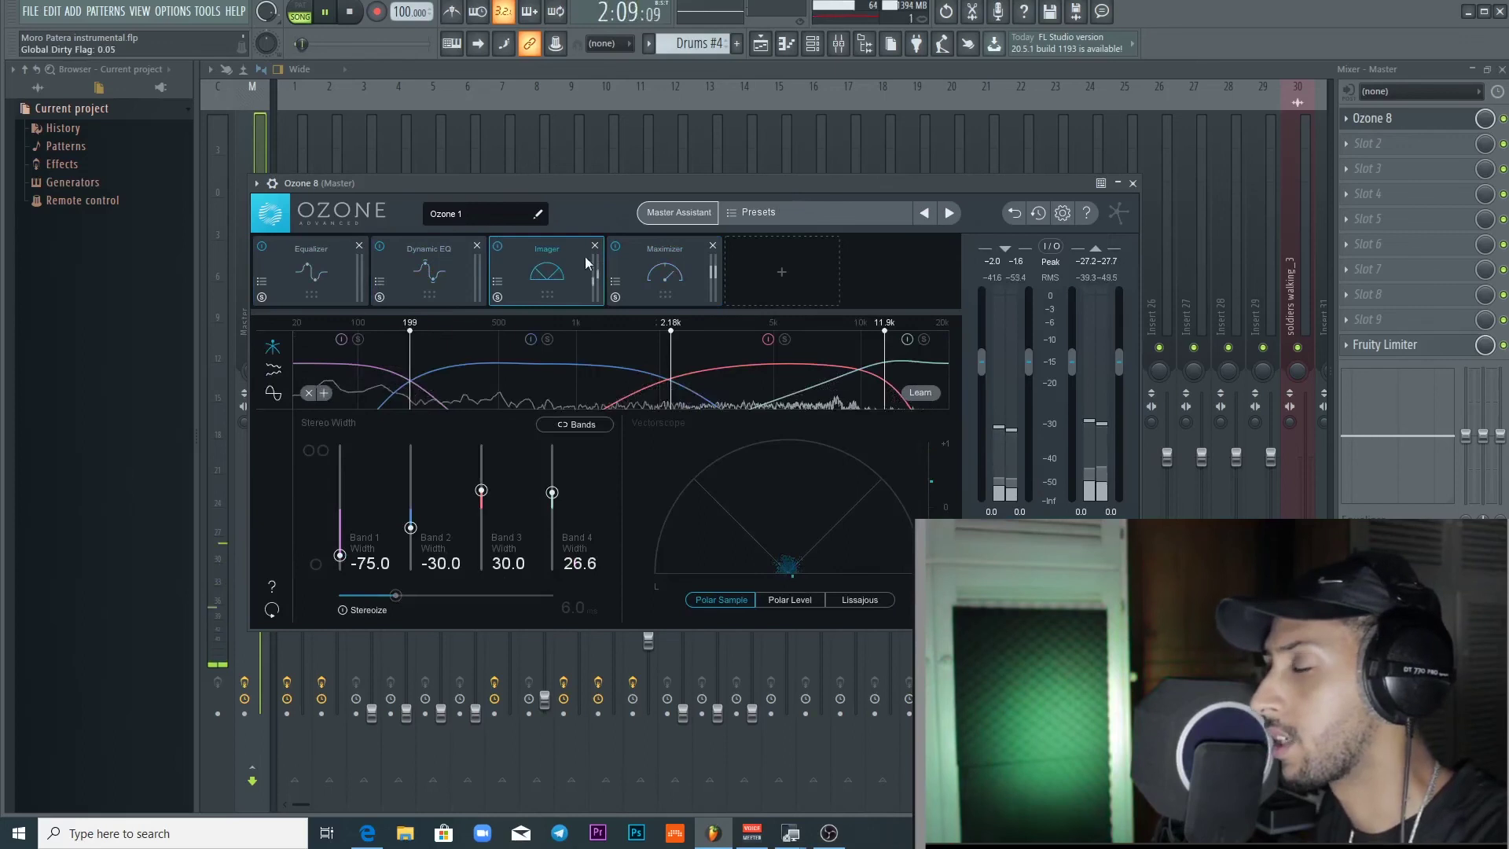